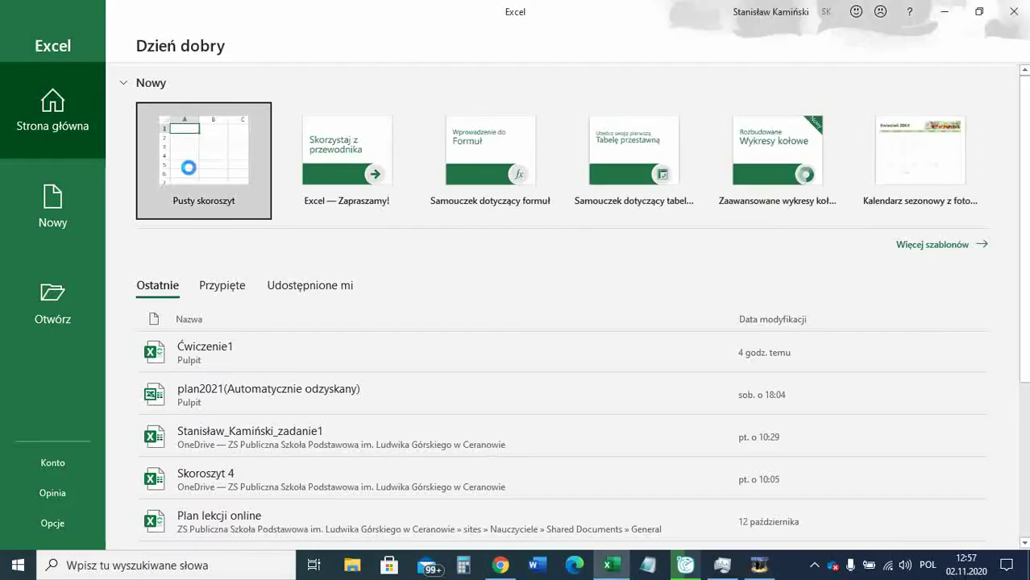
Create the blank workbook Zeszyt1 from the Excel start screen.
{"action": "left_click", "coordinate": [187, 159]}
Enter the headers Lp., Imię and Nazwisko in cells A1–C1.
{"action": "left_click", "coordinate": [187, 159]}
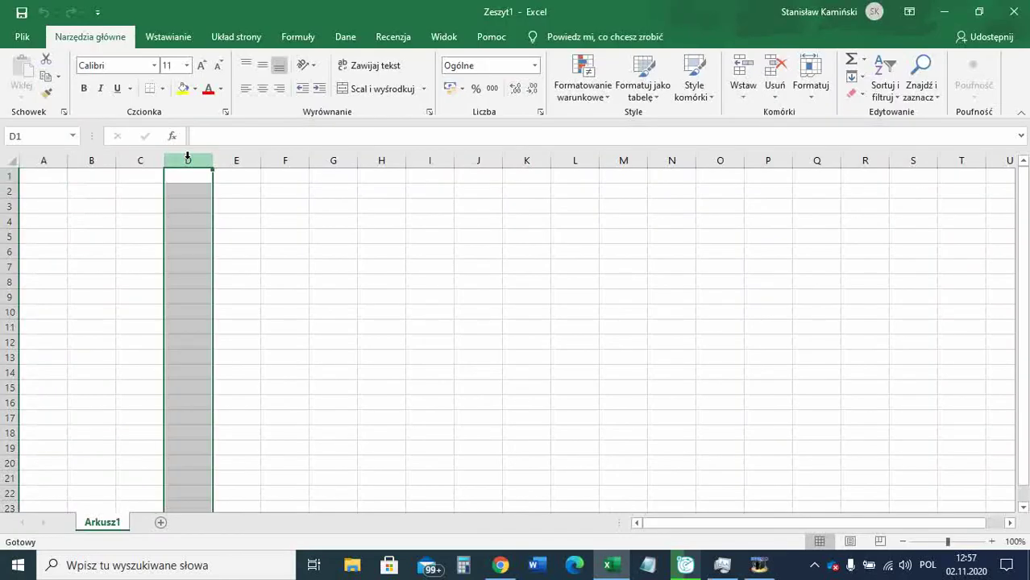
{"action": "left_click", "coordinate": [112, 188]}
{"action": "left_click", "coordinate": [65, 178]}
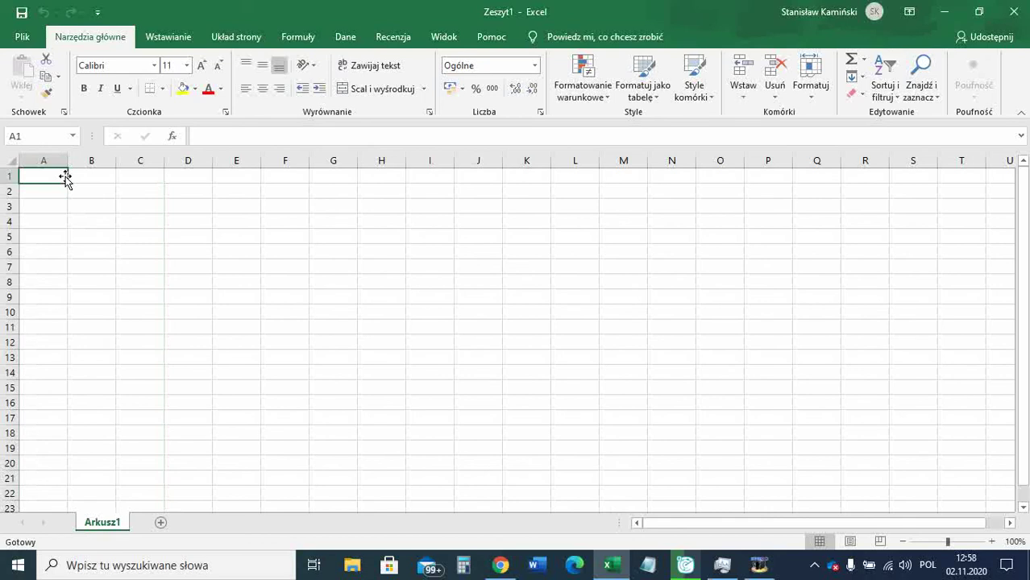
{"action": "type", "text": "Lp."}
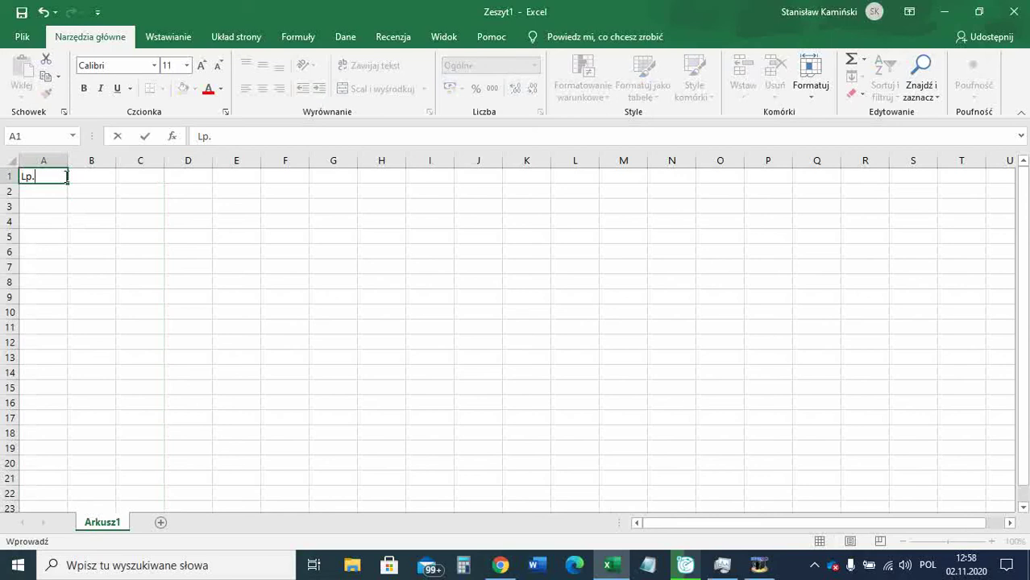
{"action": "key", "text": "Tab"}
{"action": "type", "text": "Imię"}
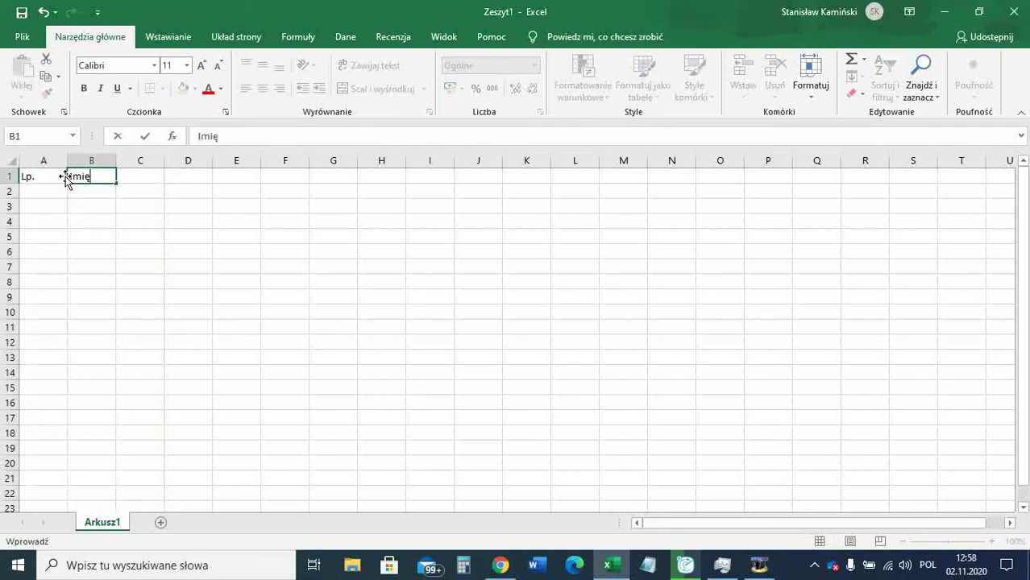
{"action": "key", "text": "Tab"}
{"action": "type", "text": "Nazwisko"}
{"action": "key", "text": "Tab"}
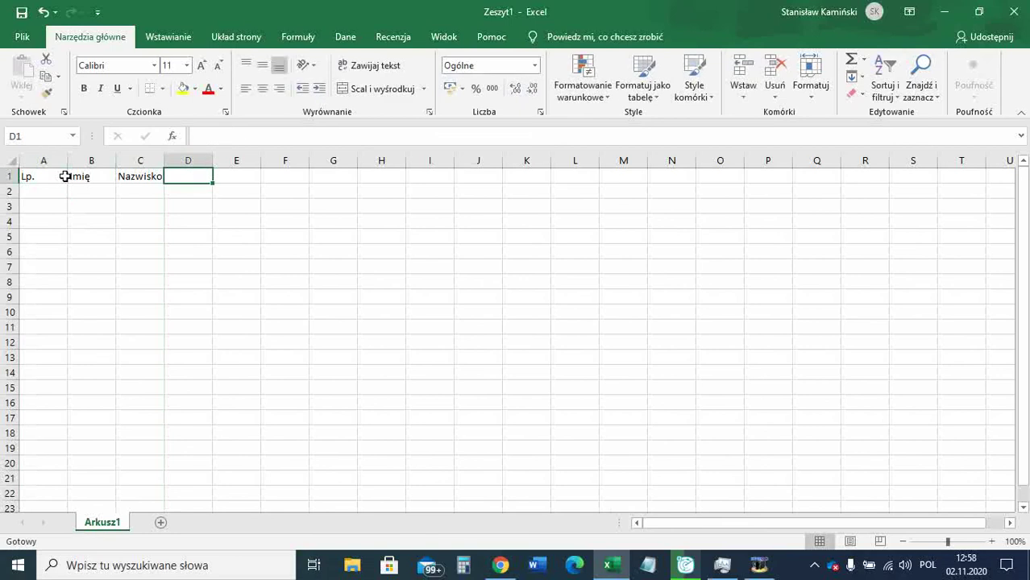
Add the headers Dzień urodzin, Wzrost (w cm) and Płeć in D1–F1.
{"action": "type", "text": "Dzi"}
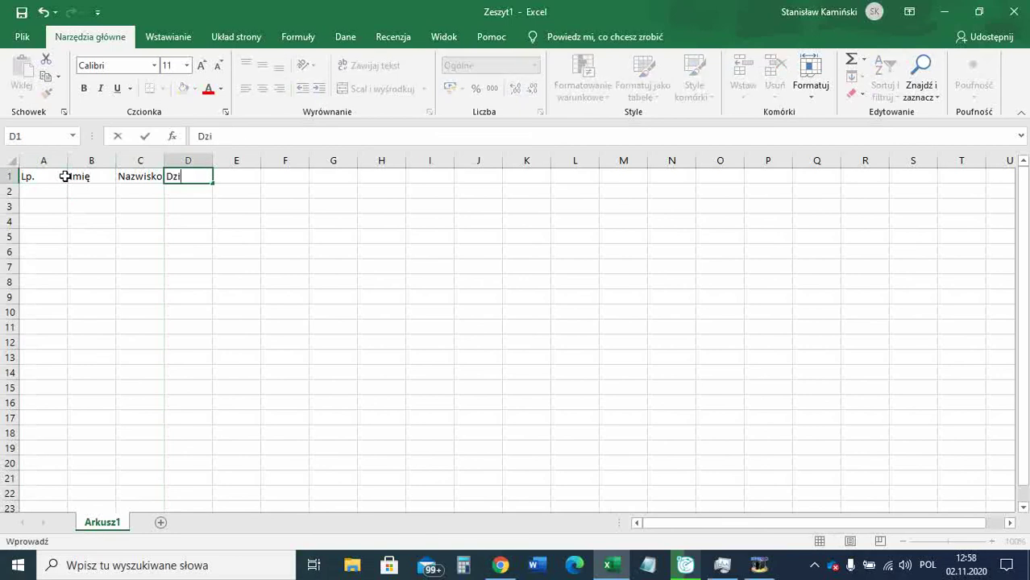
{"action": "type", "text": "eń urodzin"}
{"action": "key", "text": "Tab"}
{"action": "type", "text": "Wzrost ("}
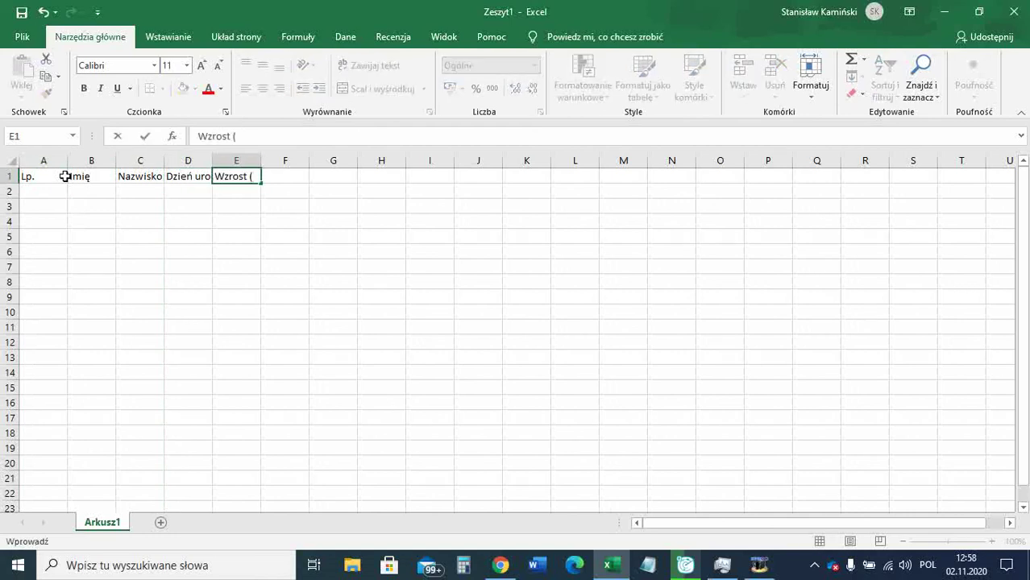
{"action": "type", "text": "w cm)"}
{"action": "key", "text": "Tab"}
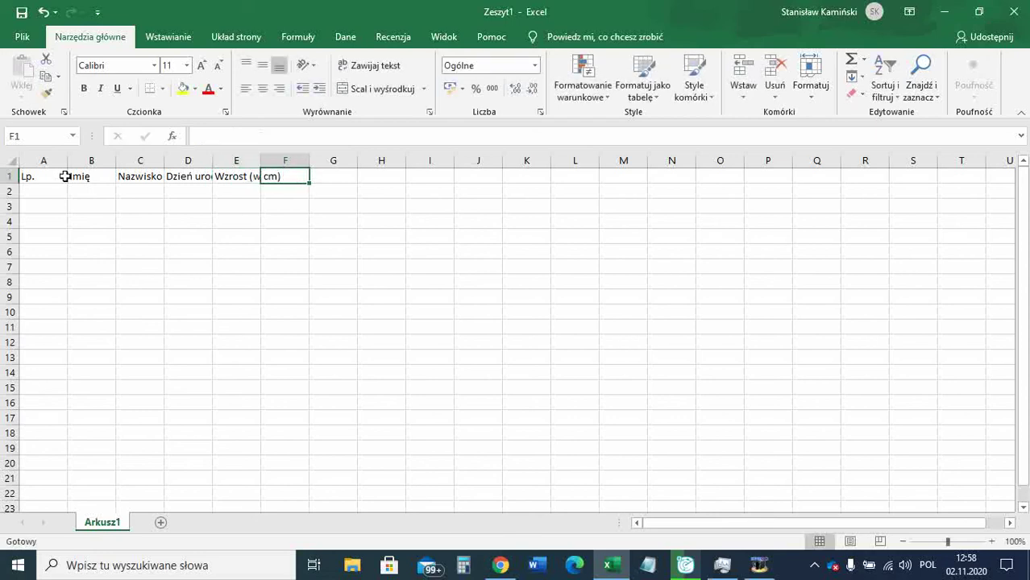
{"action": "type", "text": "Płeć"}
{"action": "key", "text": "Return"}
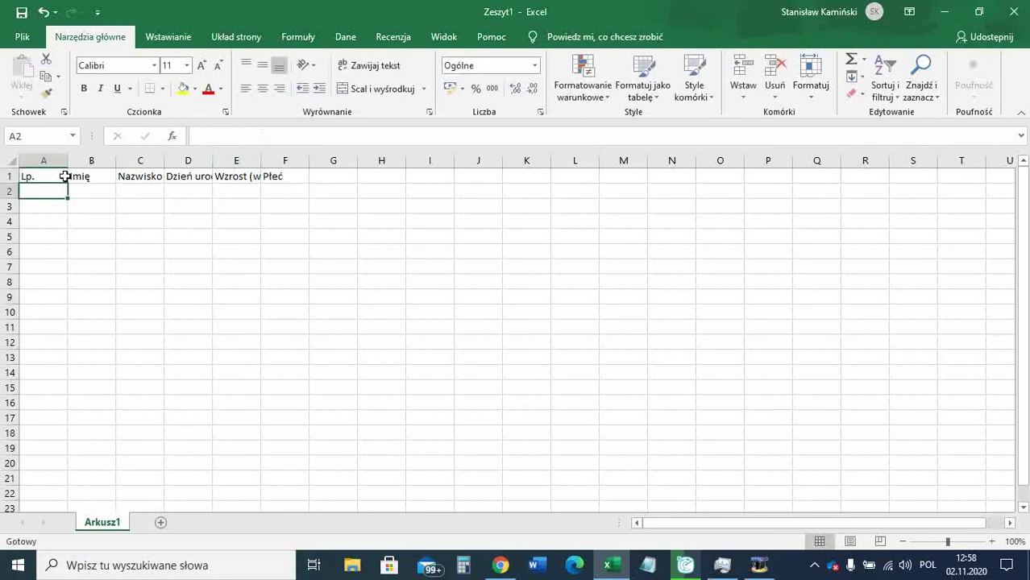
Widen columns C–F to fit their headers (E to 14.14) and narrow column A to 6.00.
{"action": "mouse_move", "coordinate": [262, 162]}
{"action": "left_mouse_down"}
{"action": "mouse_move", "coordinate": [276, 162]}
{"action": "mouse_move", "coordinate": [259, 162]}
{"action": "left_mouse_up"}
{"action": "left_click", "coordinate": [234, 178]}
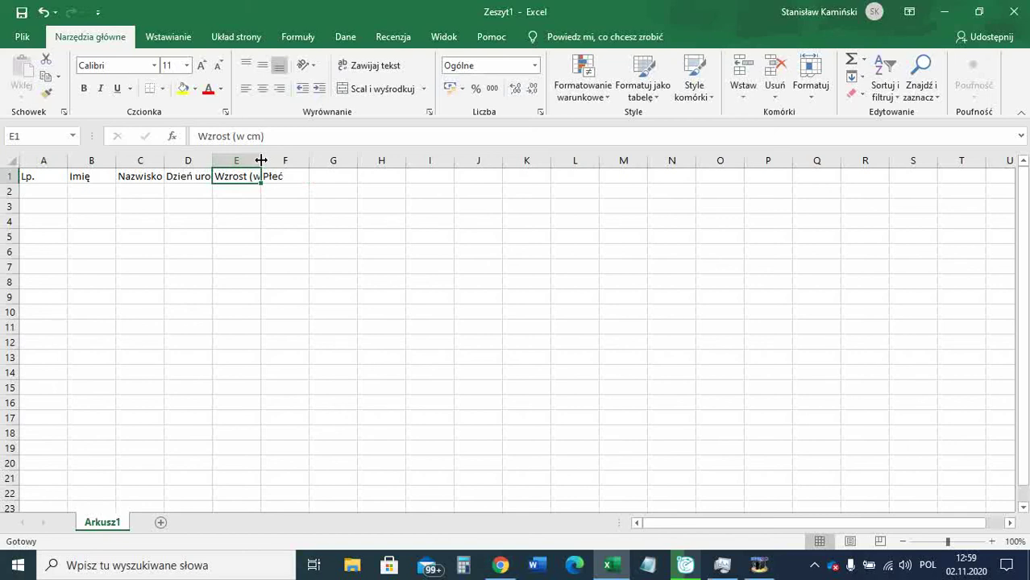
{"action": "left_click_drag", "start_coordinate": [262, 161], "coordinate": [283, 161]}
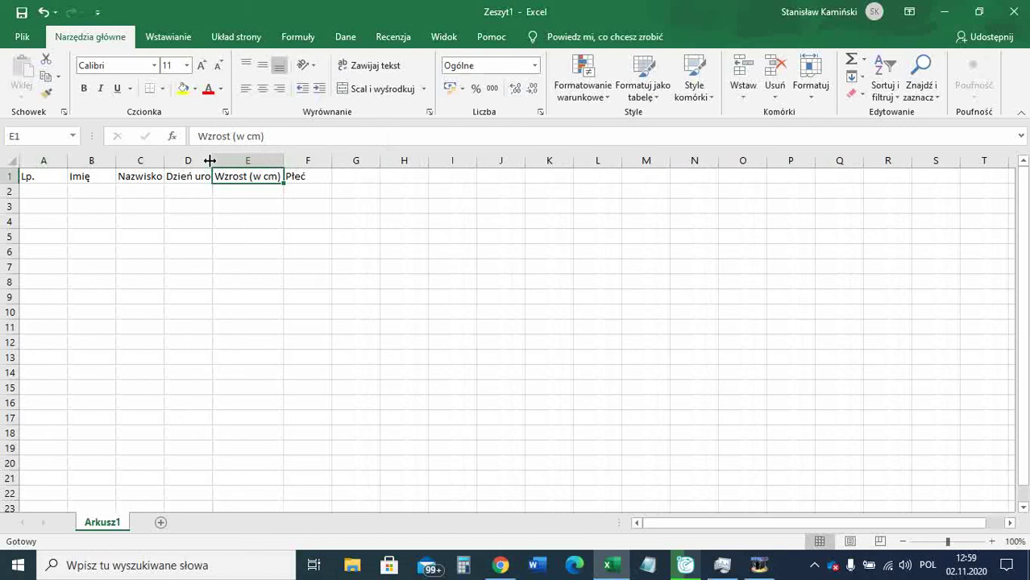
{"action": "left_click_drag", "start_coordinate": [212, 160], "coordinate": [240, 160]}
{"action": "left_click_drag", "start_coordinate": [163, 161], "coordinate": [173, 165]}
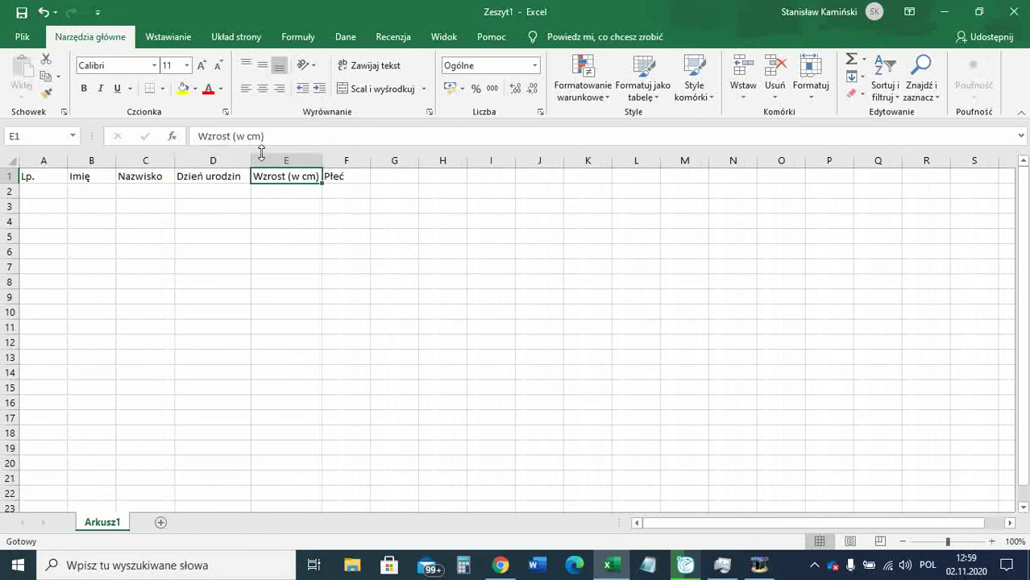
{"action": "left_click_drag", "start_coordinate": [371, 161], "coordinate": [374, 162]}
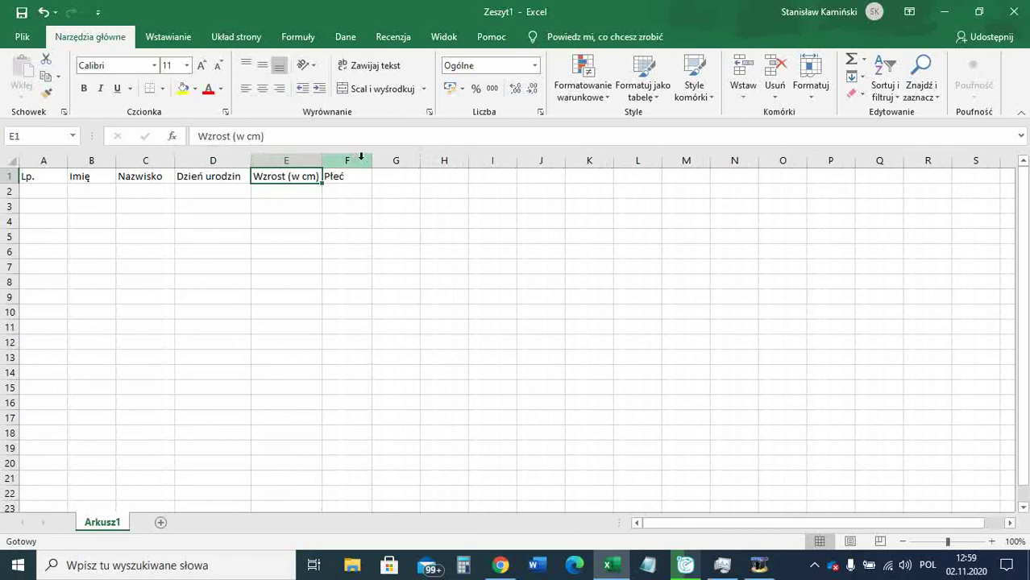
{"action": "left_click_drag", "start_coordinate": [321, 162], "coordinate": [329, 161]}
{"action": "left_click", "coordinate": [39, 190]}
{"action": "left_click_drag", "start_coordinate": [64, 164], "coordinate": [46, 166]}
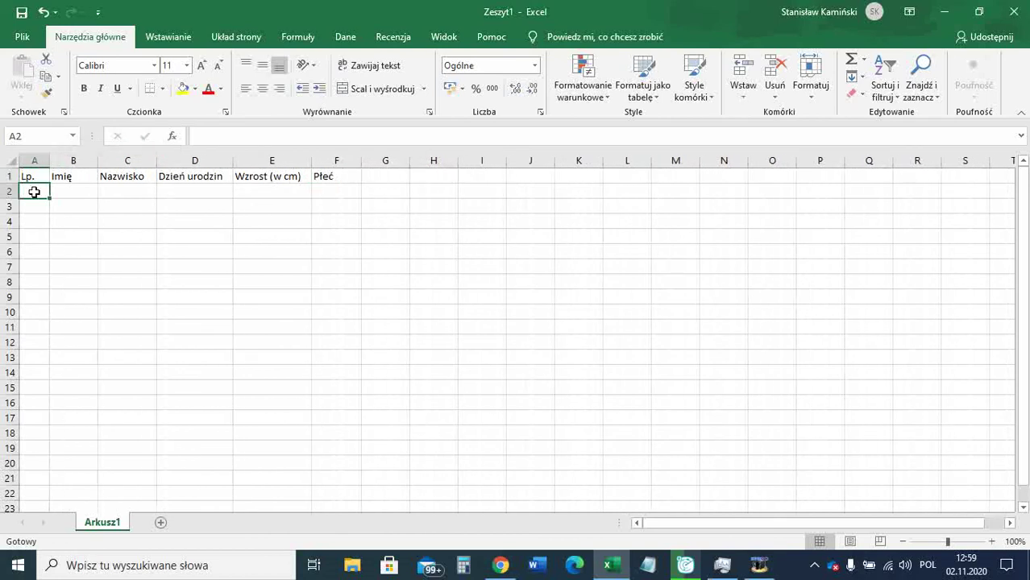
Fill A2–A12 with the series 1 to 11, extended from 1 and 2.
{"action": "type", "text": "1"}
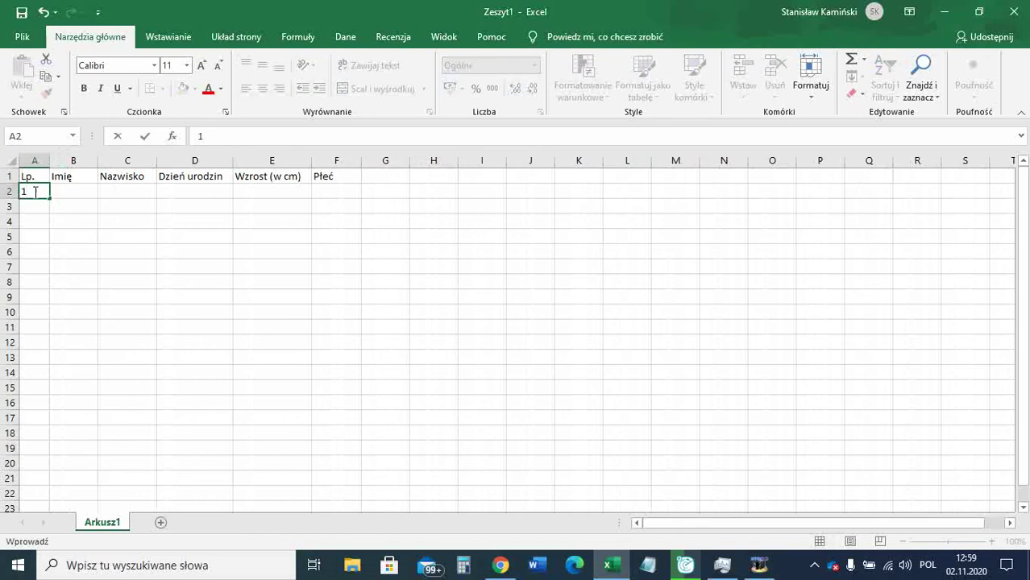
{"action": "key", "text": "Return"}
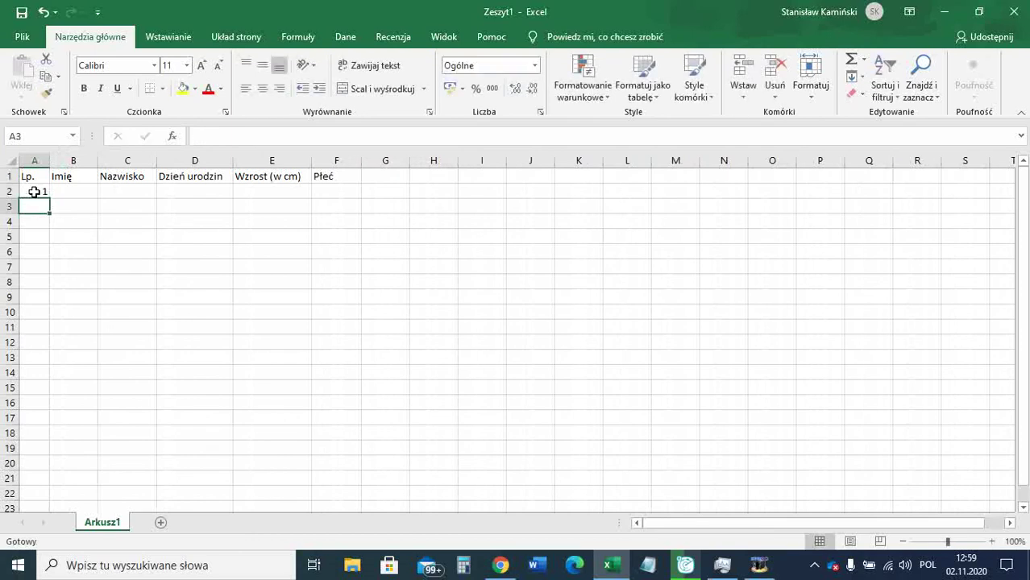
{"action": "type", "text": "2"}
{"action": "key", "text": "Return"}
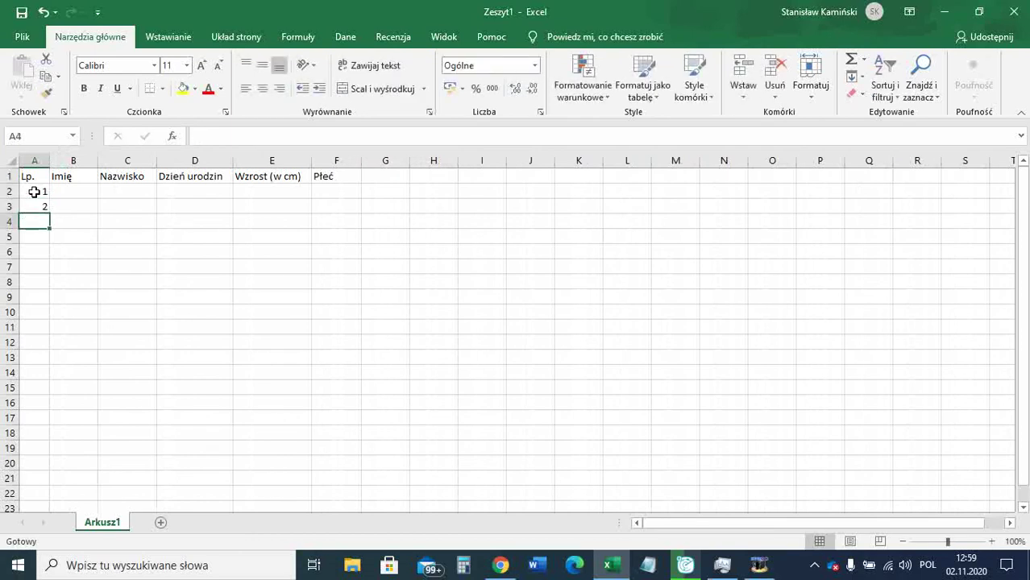
{"action": "left_click", "coordinate": [34, 192]}
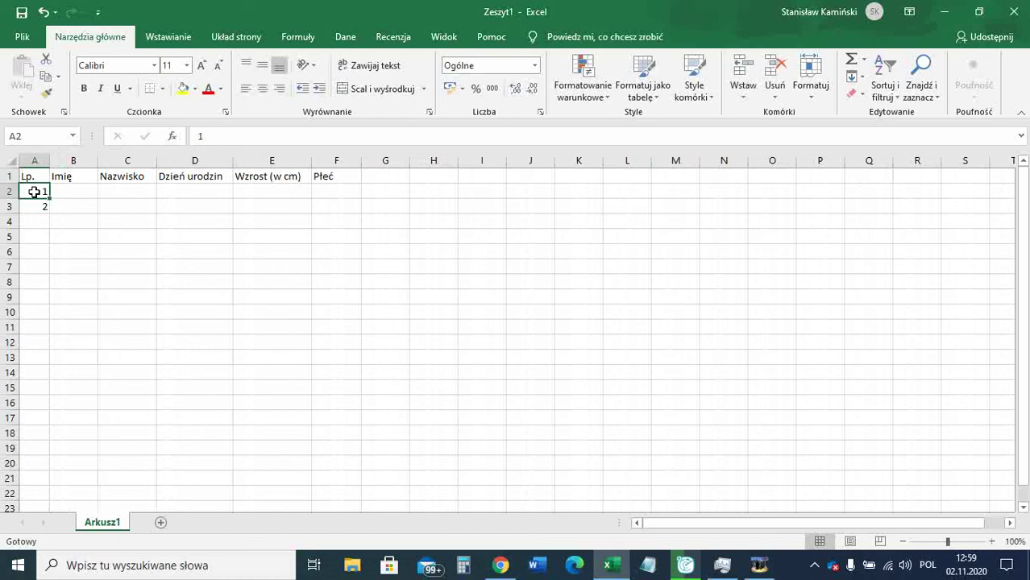
{"action": "left_click_drag", "start_coordinate": [33, 192], "coordinate": [49, 211]}
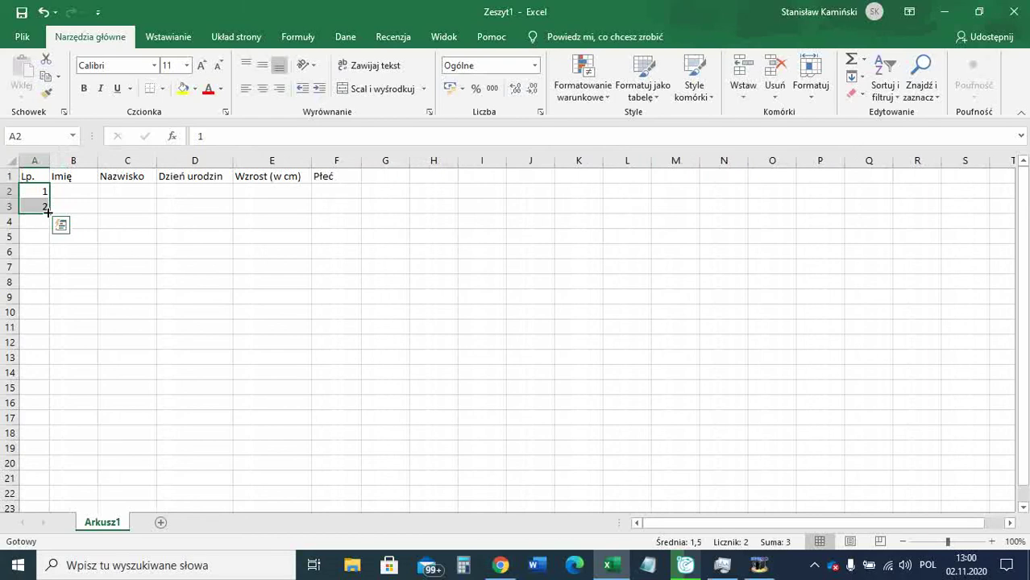
{"action": "left_click_drag", "start_coordinate": [48, 211], "coordinate": [44, 345]}
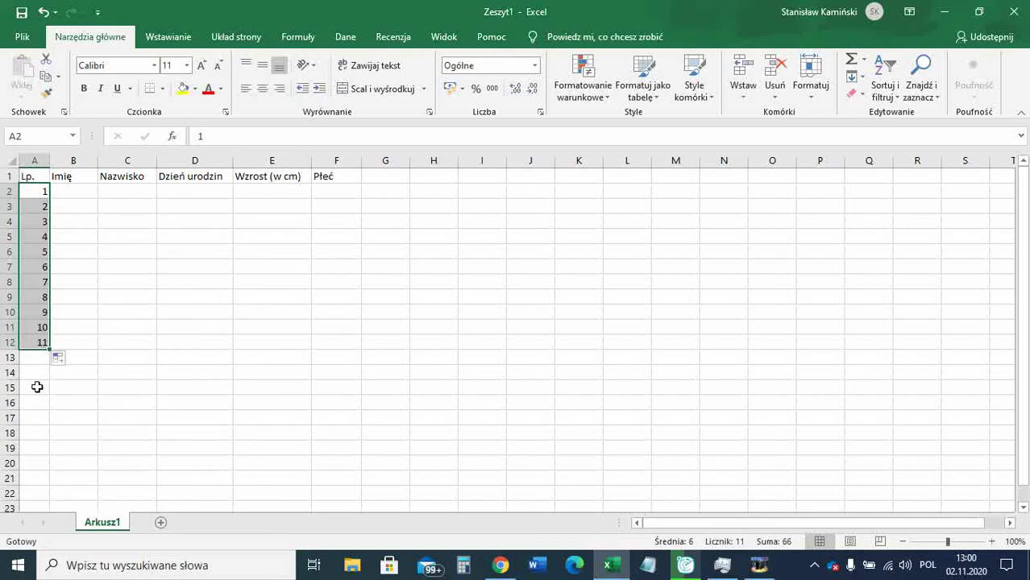
{"action": "left_click", "coordinate": [62, 190]}
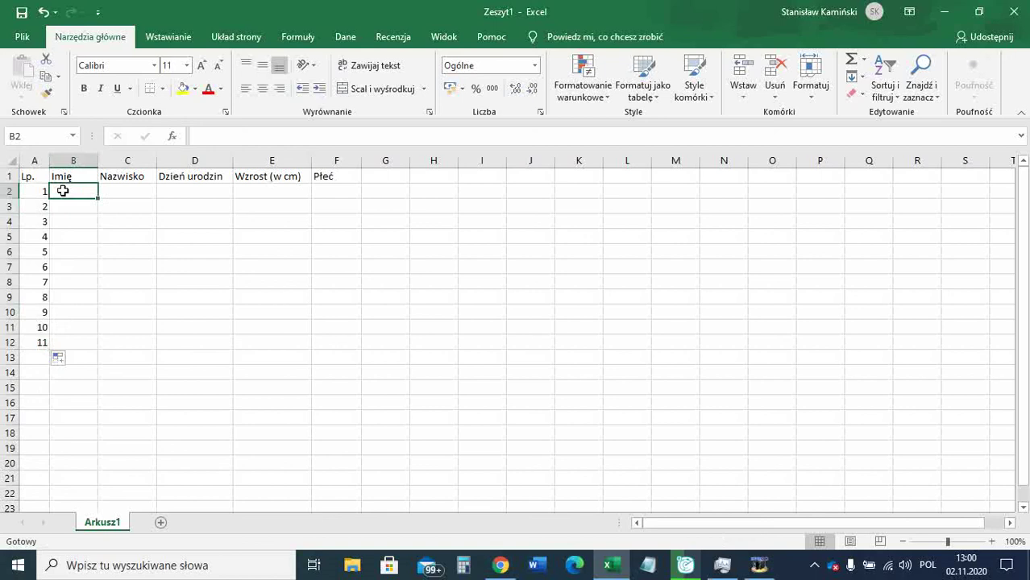
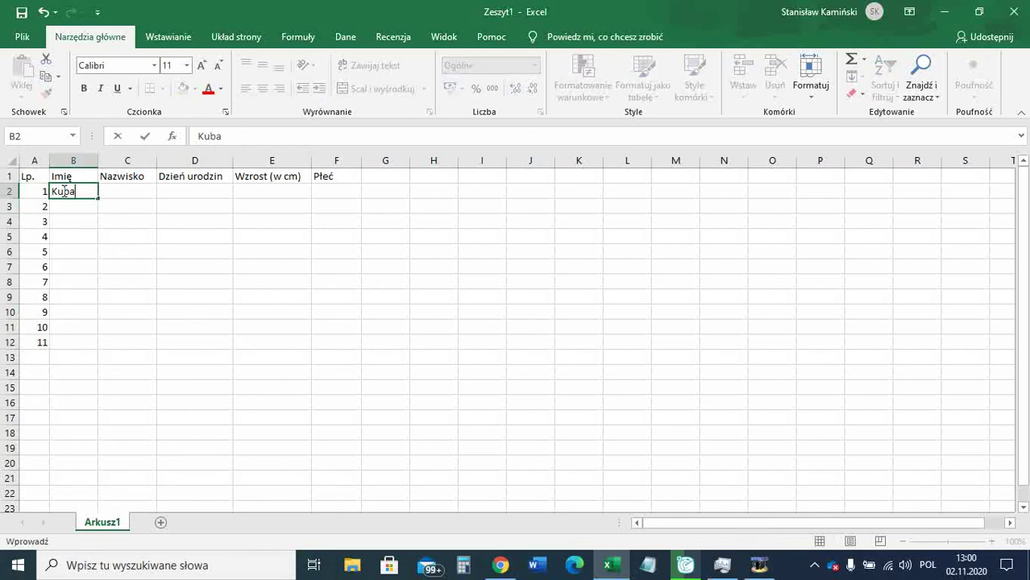
{"action": "key", "text": "Return"}
{"action": "key", "text": "Return"}
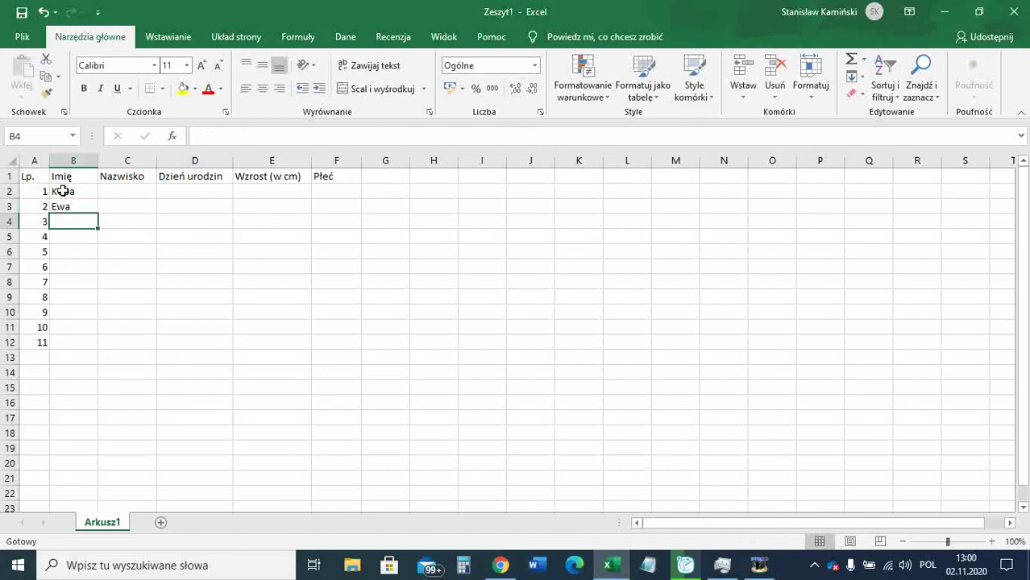
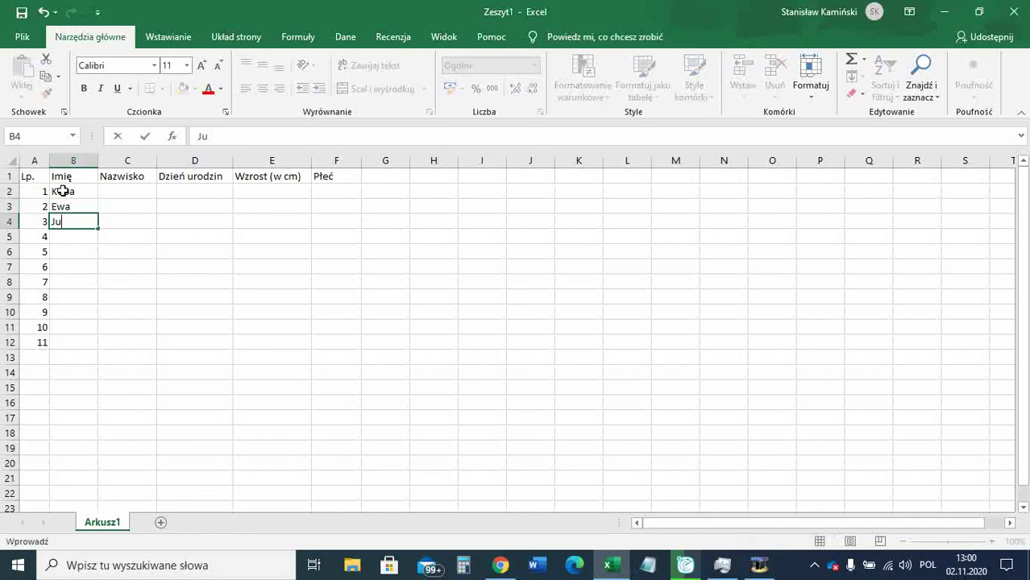
{"action": "key", "text": "Return"}
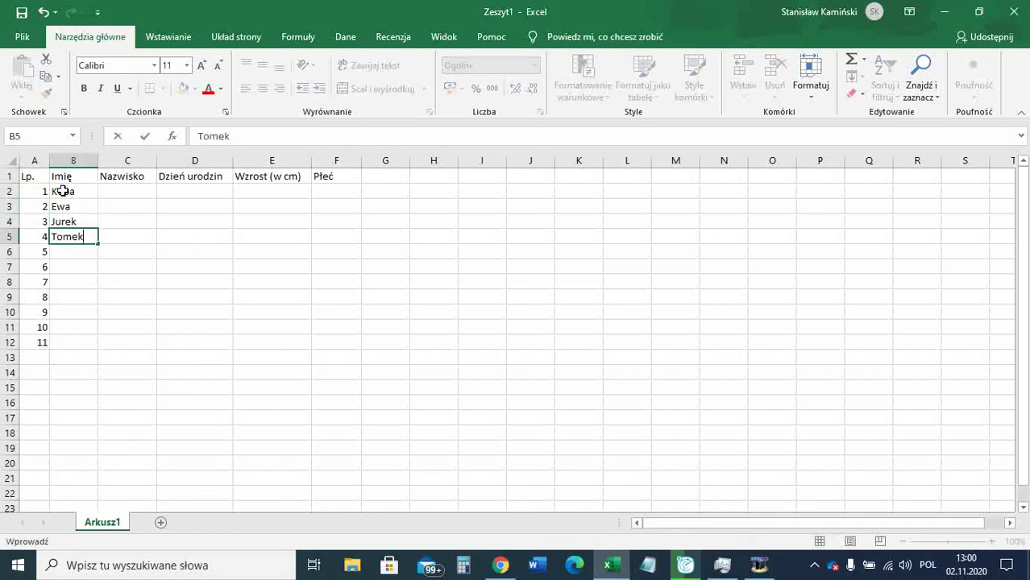
{"action": "key", "text": "Return"}
{"action": "key", "text": "Return"}
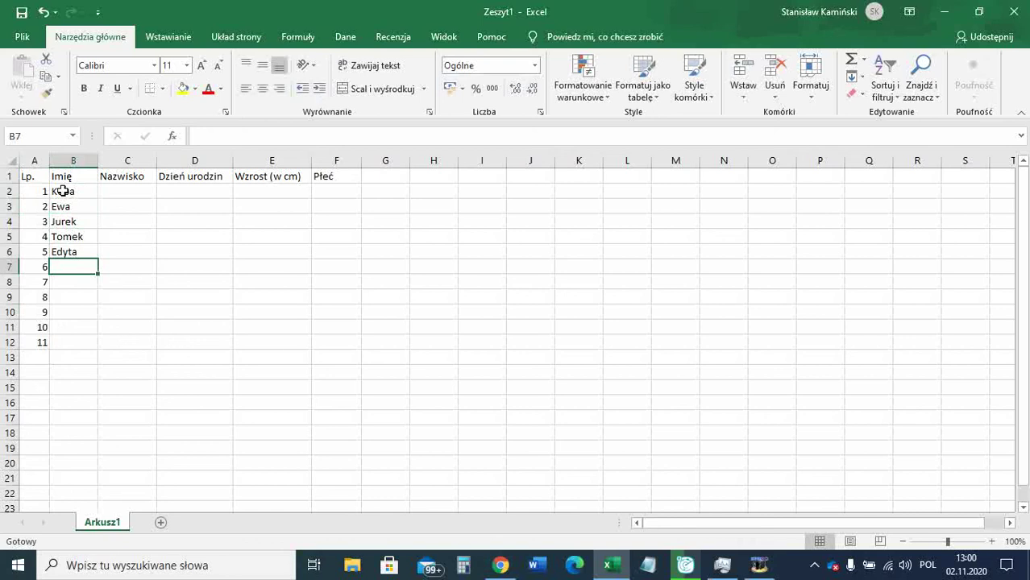
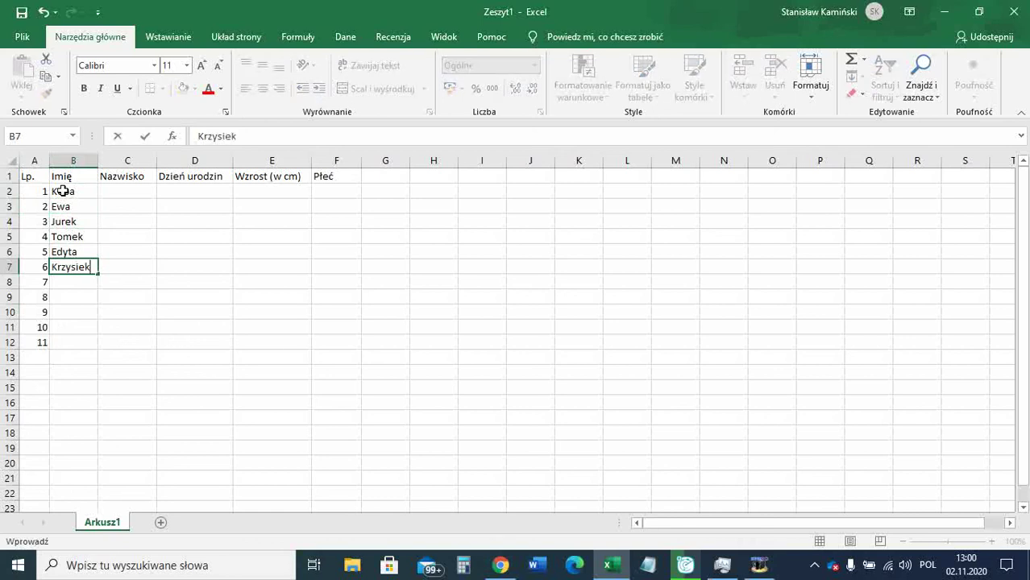
{"action": "key", "text": "Return"}
{"action": "key", "text": "Return"}
{"action": "key", "text": "Return"}
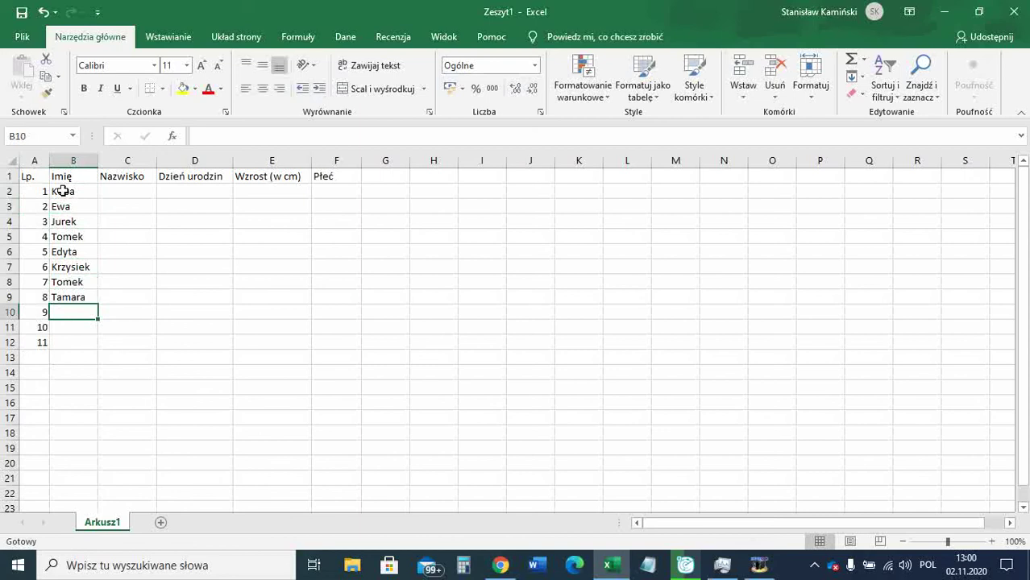
{"action": "key", "text": "Return"}
{"action": "key", "text": "Return"}
{"action": "key", "text": "Return"}
{"action": "left_click", "coordinate": [115, 204]}
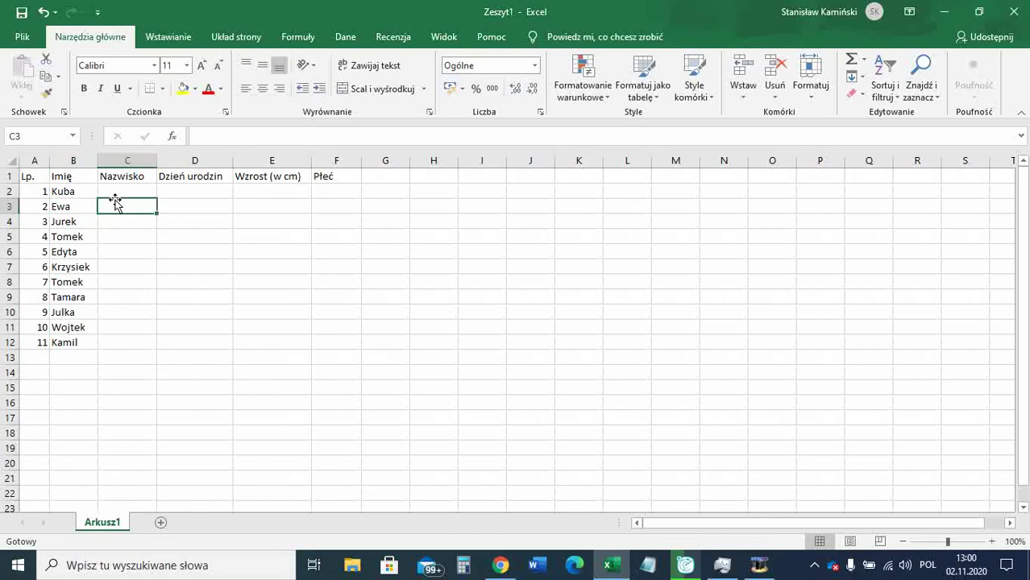
{"action": "left_click", "coordinate": [115, 187]}
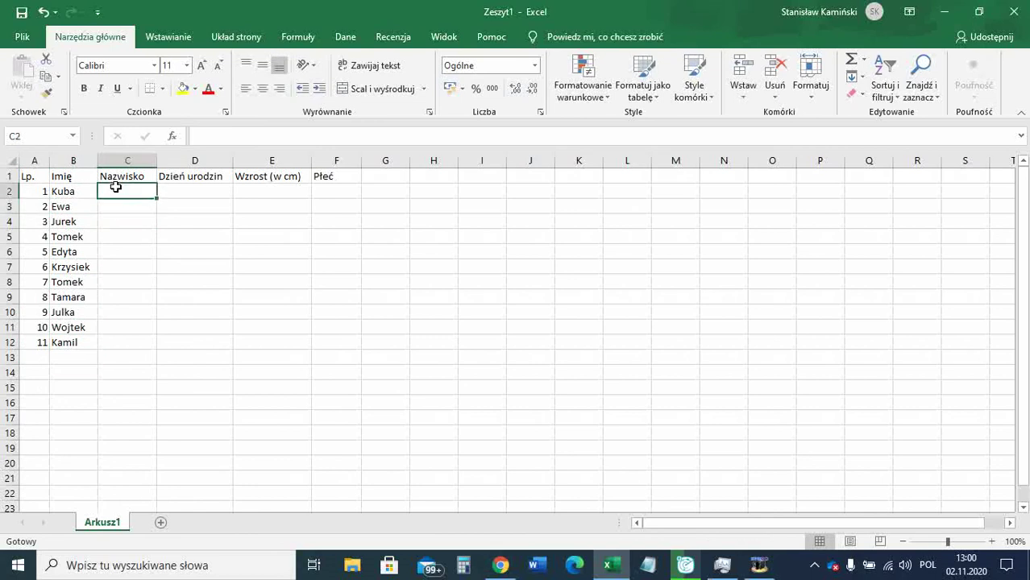
{"action": "key", "text": "Return"}
{"action": "key", "text": "Return"}
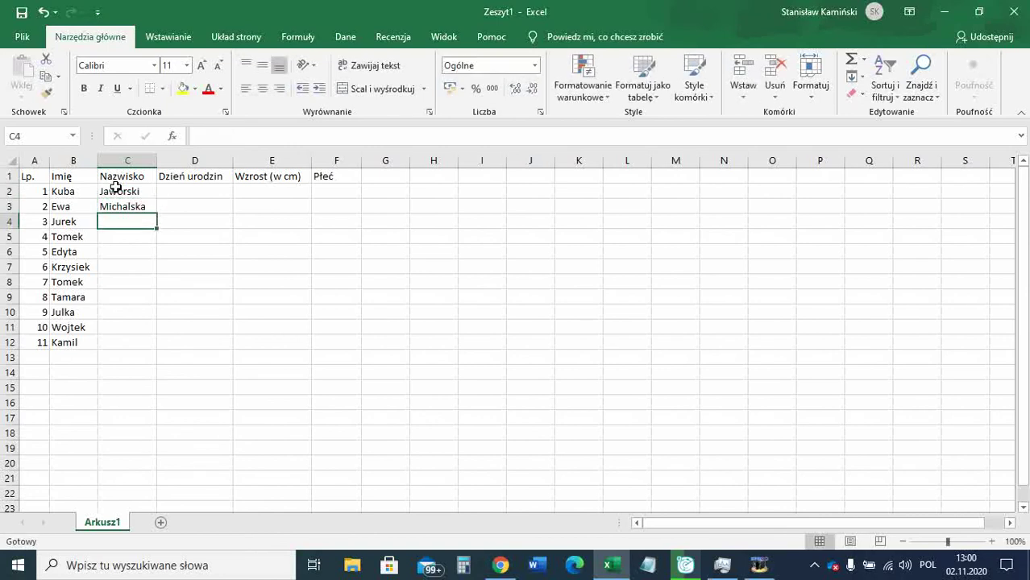
{"action": "key", "text": "Return"}
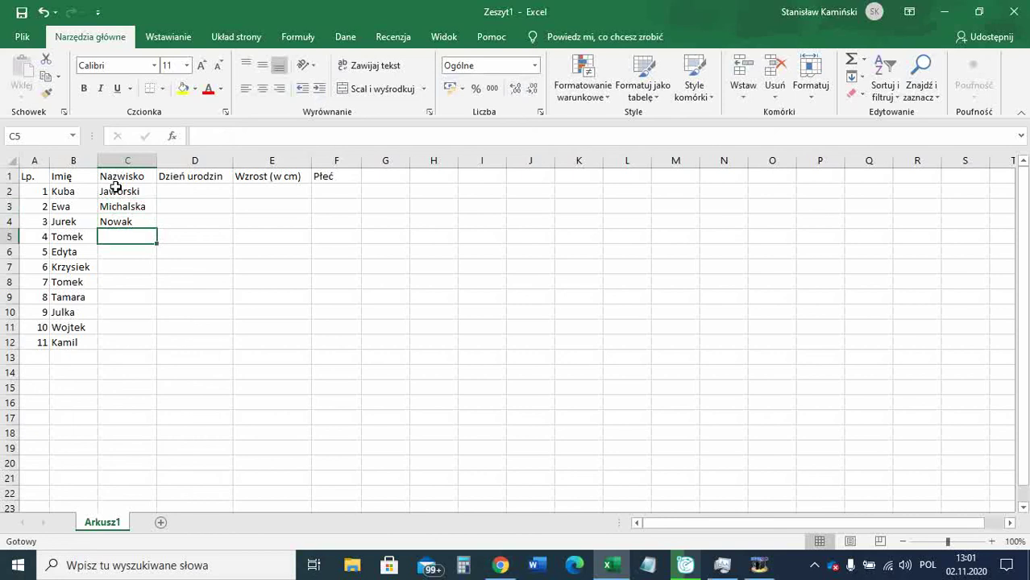
{"action": "key", "text": "Return"}
{"action": "type", "text": "Micha;ec"}
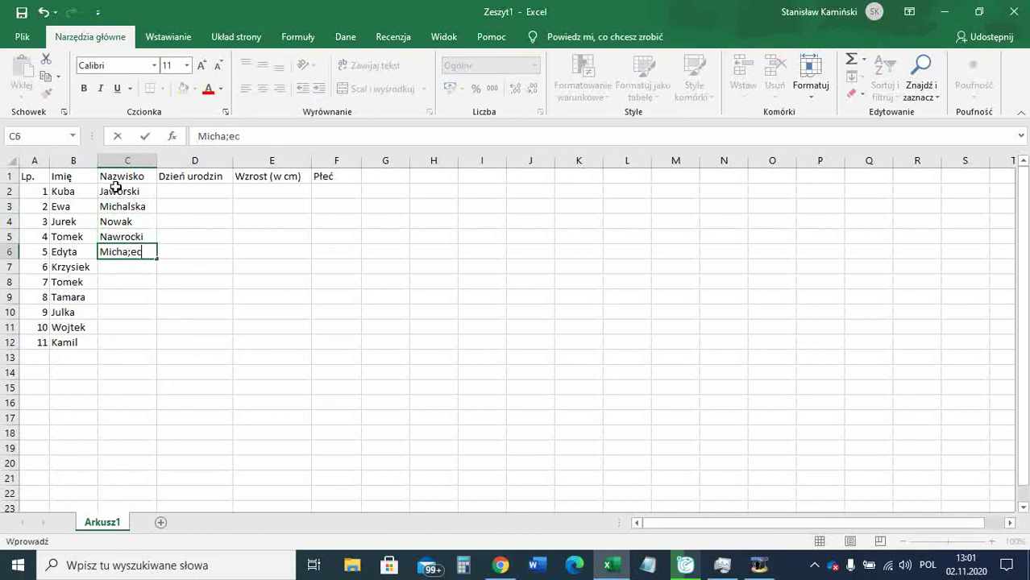
{"action": "key", "text": "BackSpace"}
{"action": "key", "text": "BackSpace"}
{"action": "key", "text": "BackSpace"}
{"action": "type", "text": "lec"}
{"action": "key", "text": "Return"}
{"action": "key", "text": "Return"}
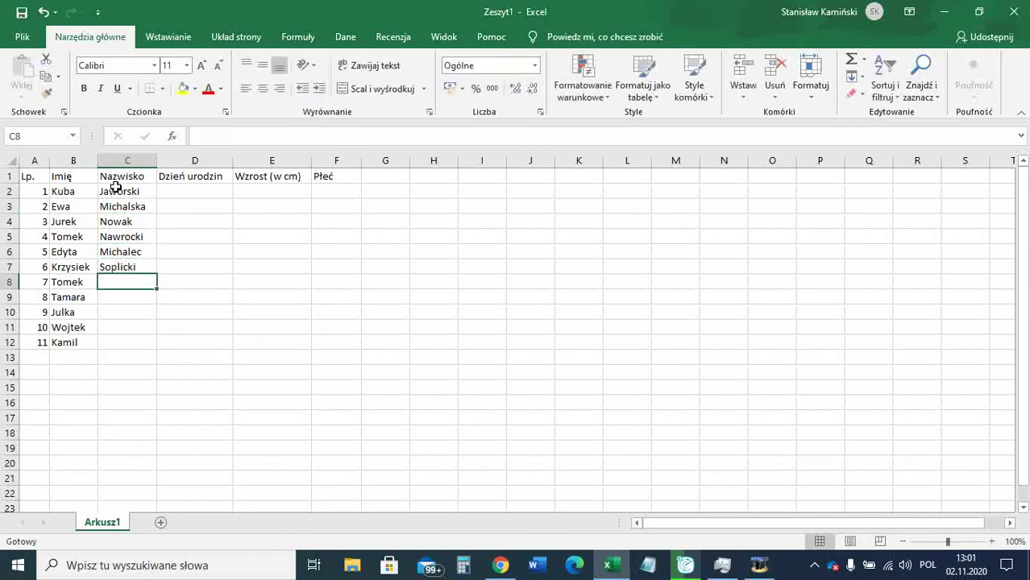
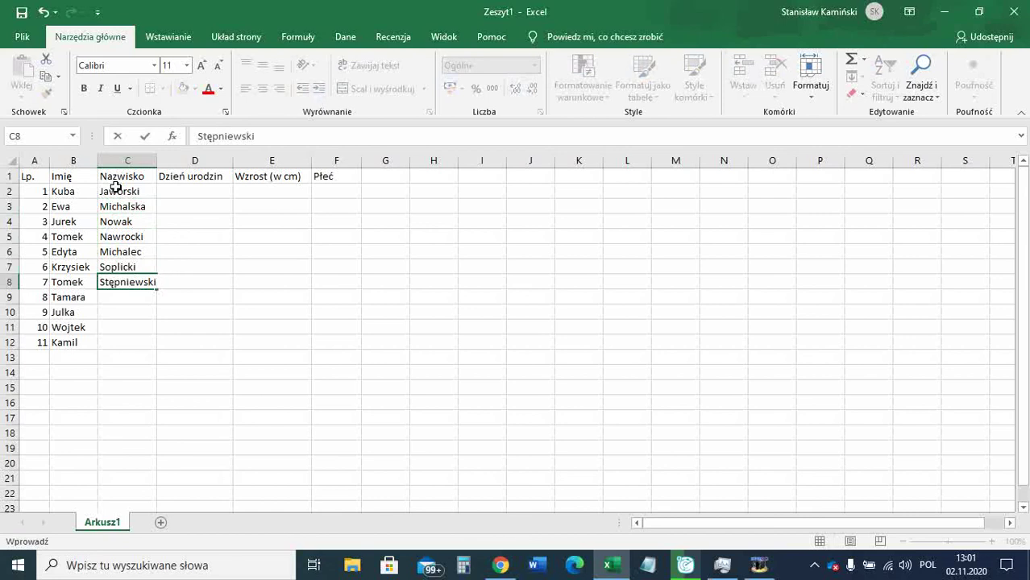
{"action": "key", "text": "Return"}
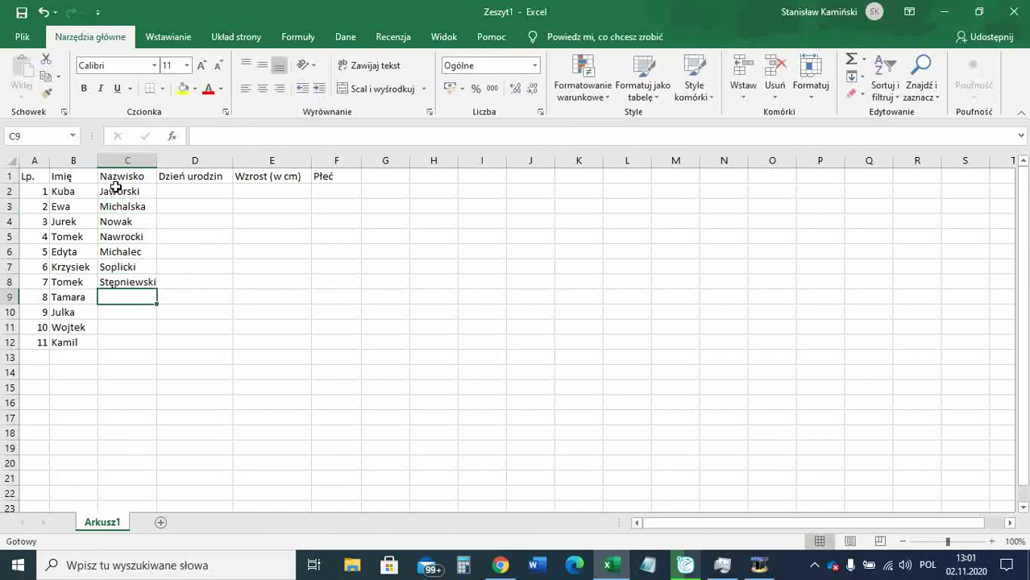
{"action": "type", "text": "Rzeska"}
{"action": "key", "text": "Return"}
{"action": "key", "text": "Up"}
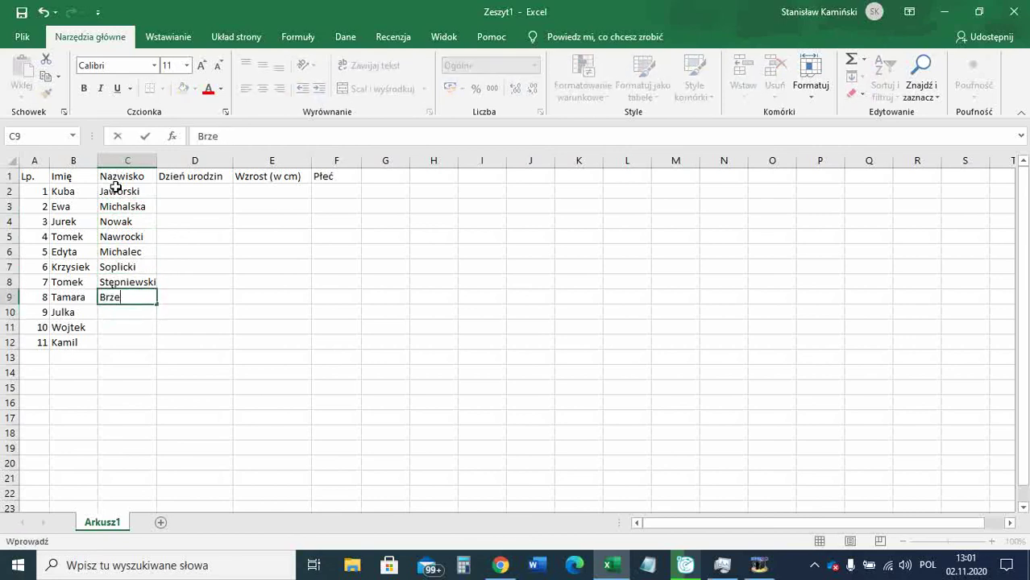
{"action": "key", "text": "Return"}
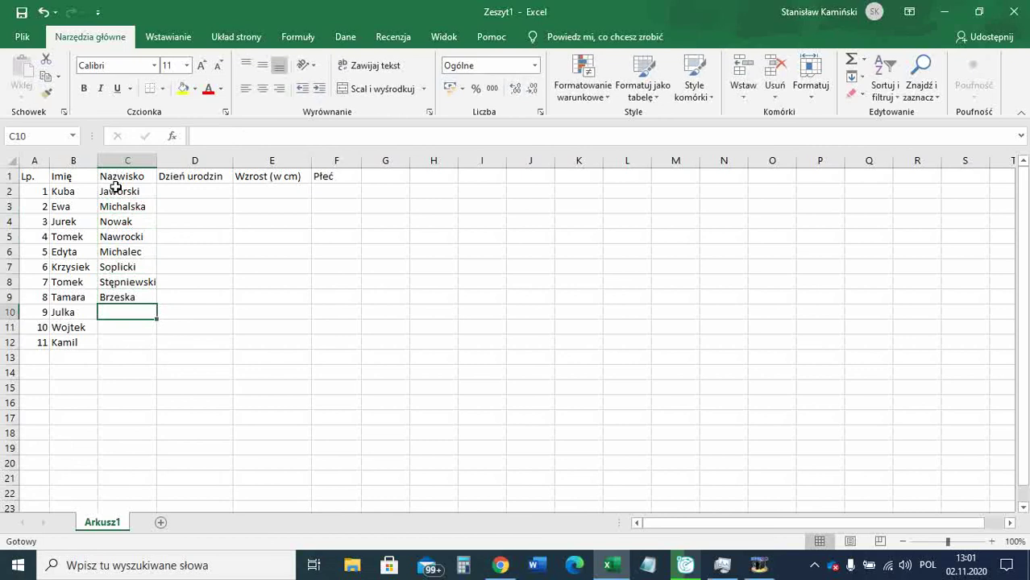
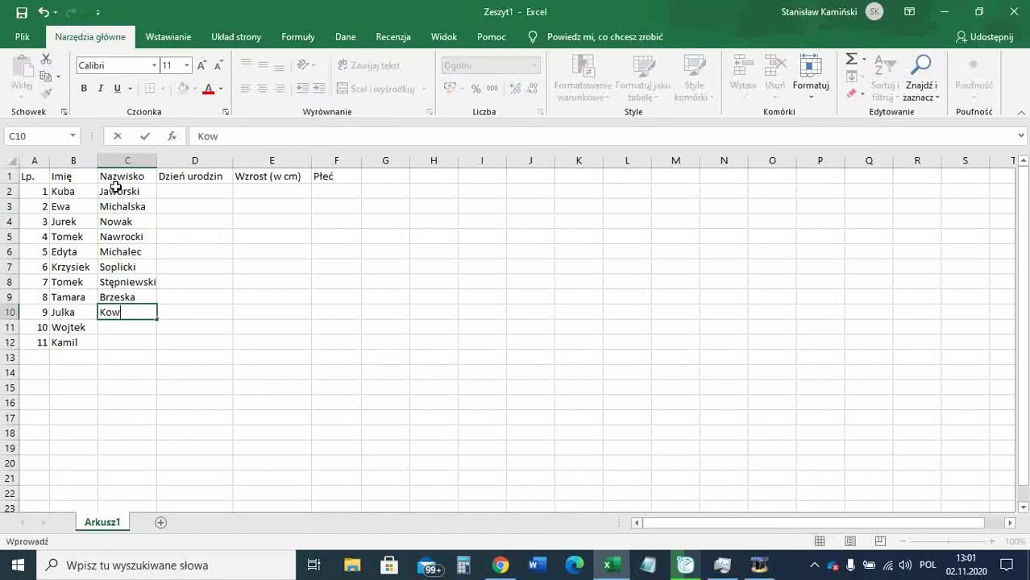
{"action": "key", "text": "Return"}
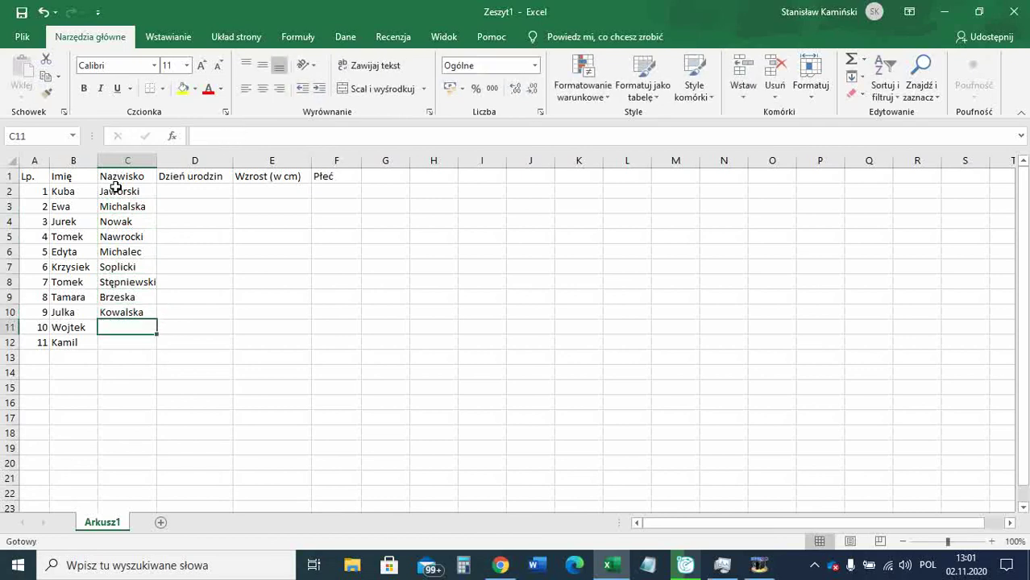
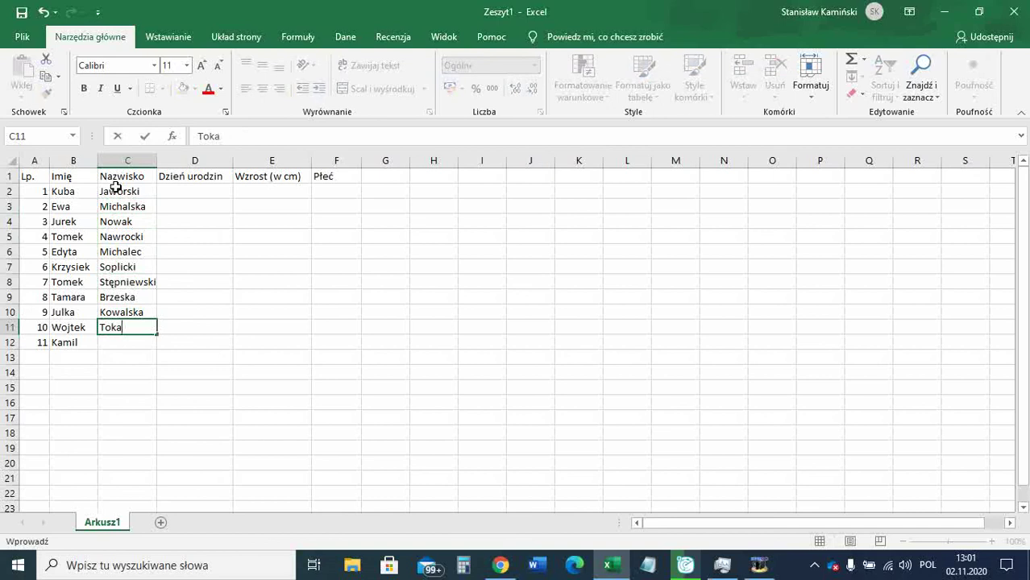
{"action": "key", "text": "Return"}
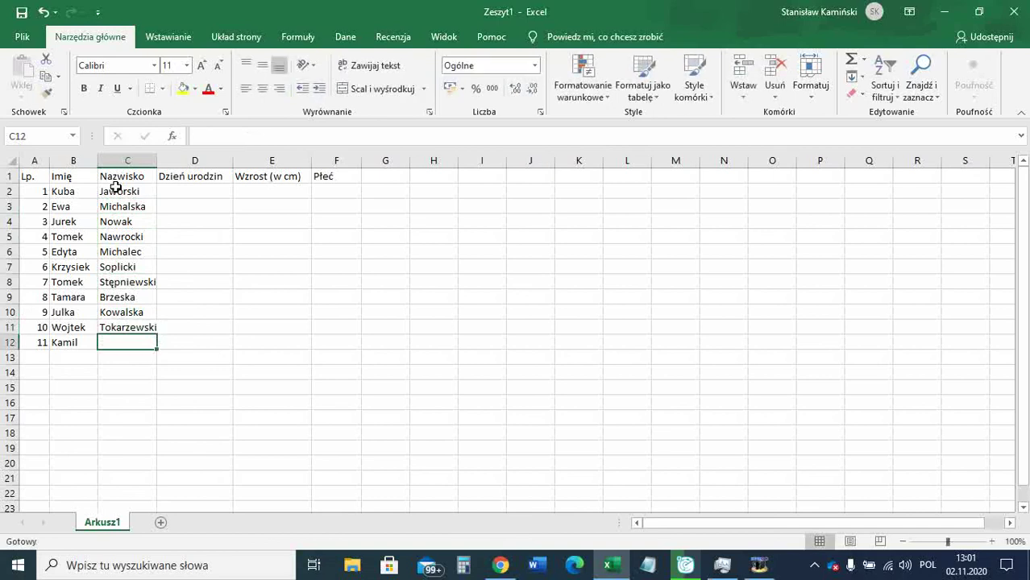
{"action": "type", "text": "Jeżew"}
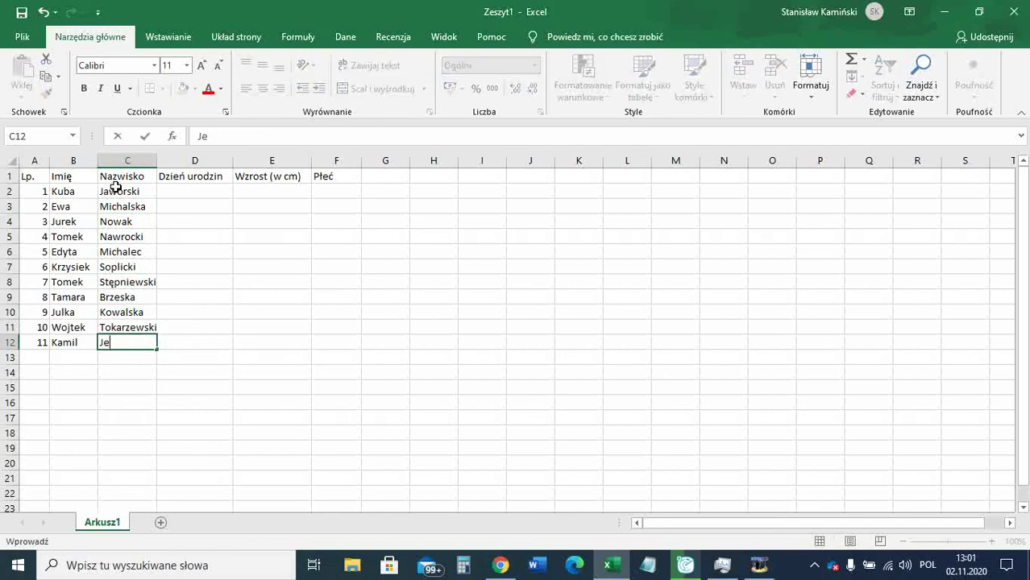
{"action": "key", "text": "BackSpace"}
{"action": "type", "text": "wski"}
{"action": "key", "text": "Return"}
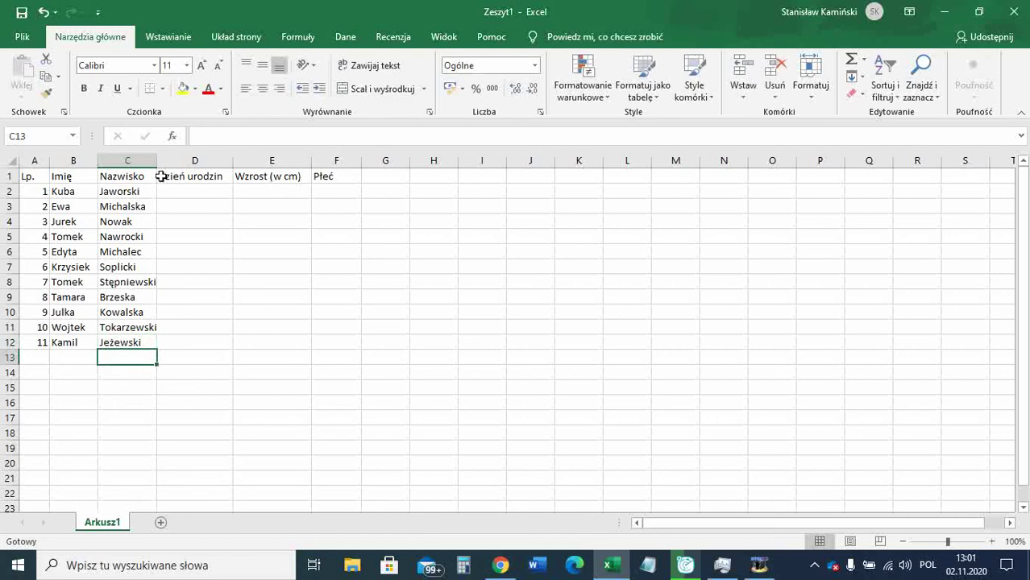
Widen column C slightly so Stępniewski and Tokarzewski fit comfortably.
{"action": "left_click_drag", "start_coordinate": [157, 162], "coordinate": [162, 162]}
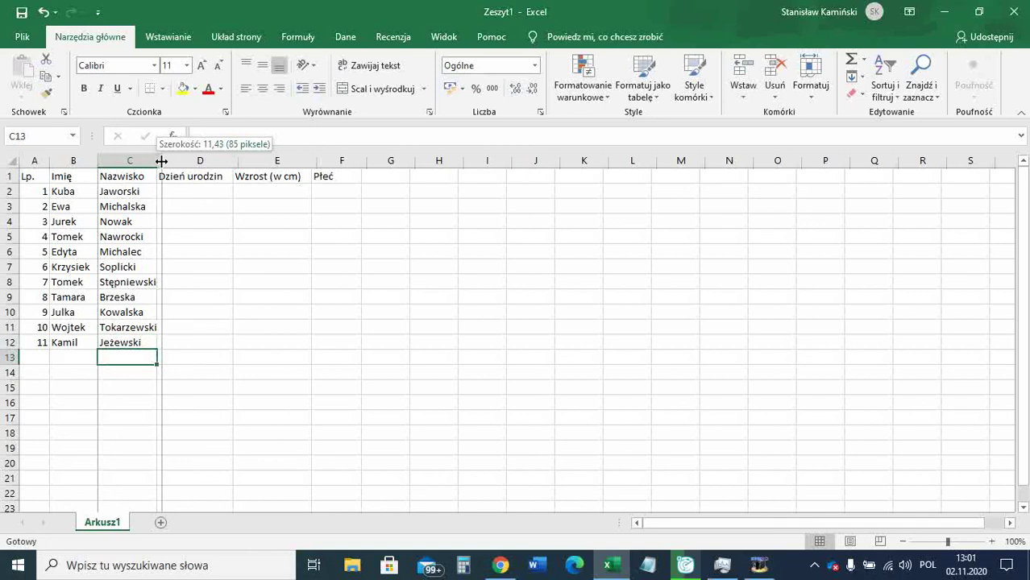
{"action": "left_click_drag", "start_coordinate": [161, 162], "coordinate": [162, 162]}
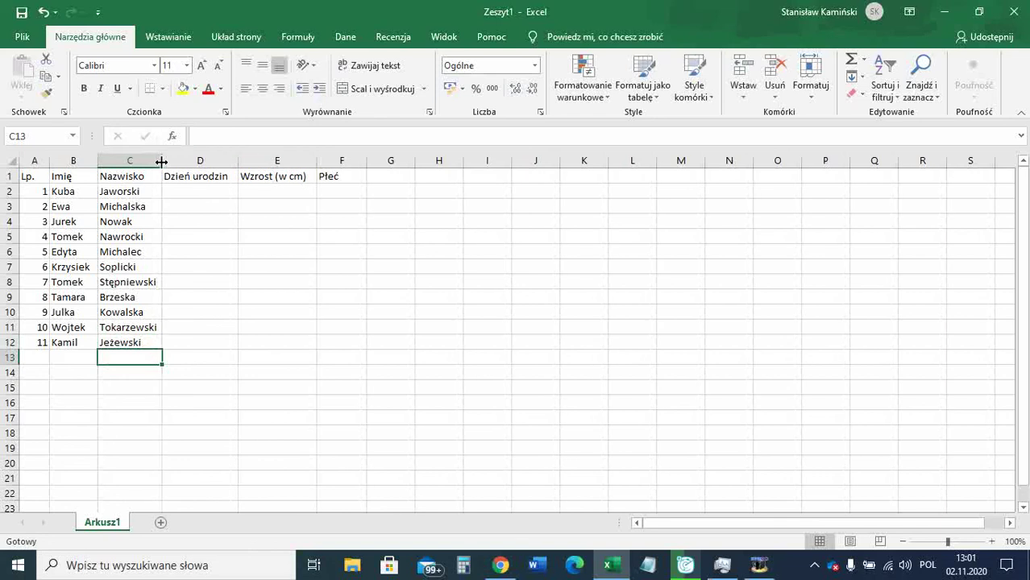
{"action": "left_click_drag", "start_coordinate": [161, 163], "coordinate": [166, 162]}
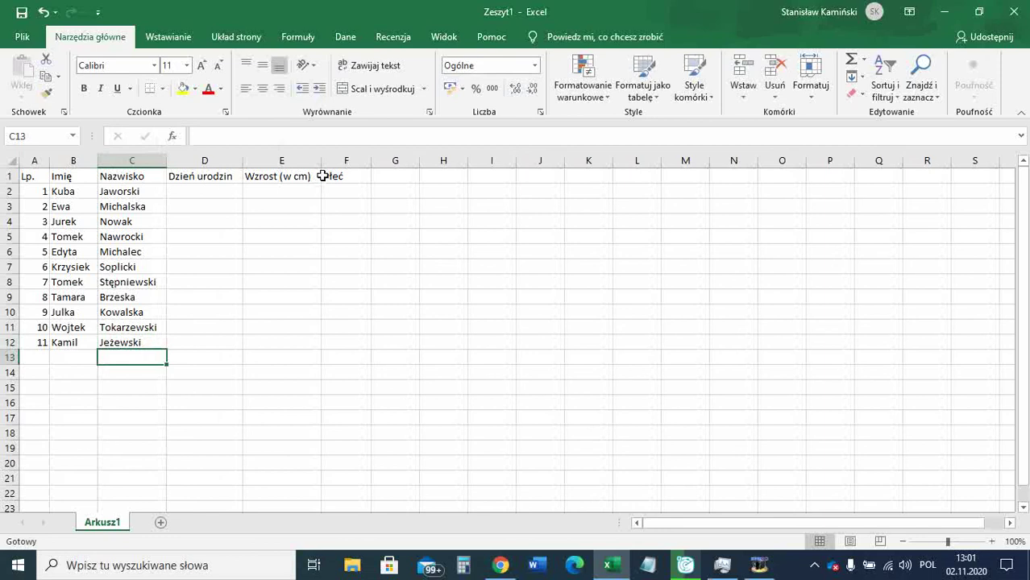
Enter the birth dates 11 sierpnia, 02 marca, 09 kwietnia and 06 listopada in D2–D5.
{"action": "left_click", "coordinate": [199, 233]}
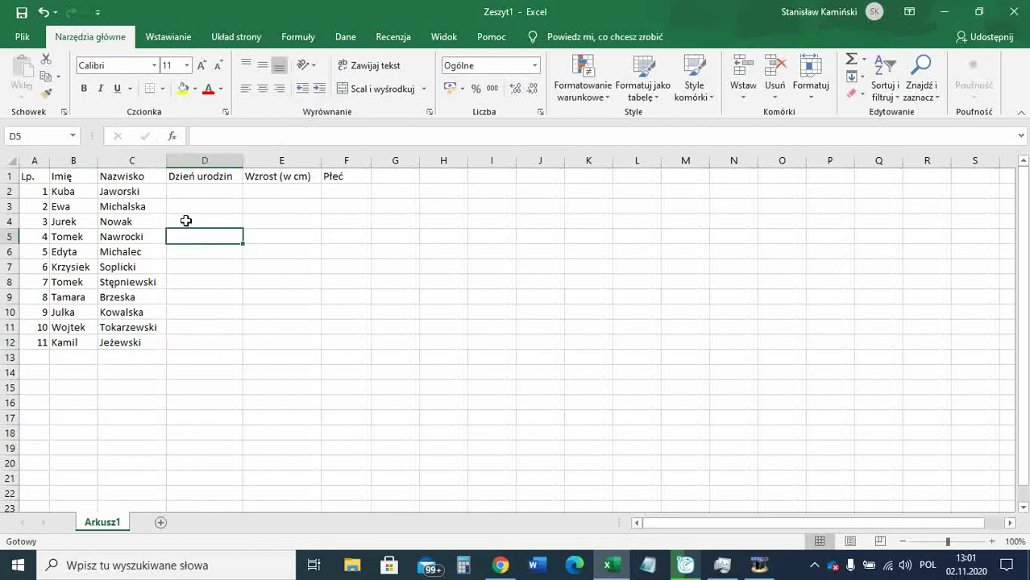
{"action": "left_click", "coordinate": [192, 190]}
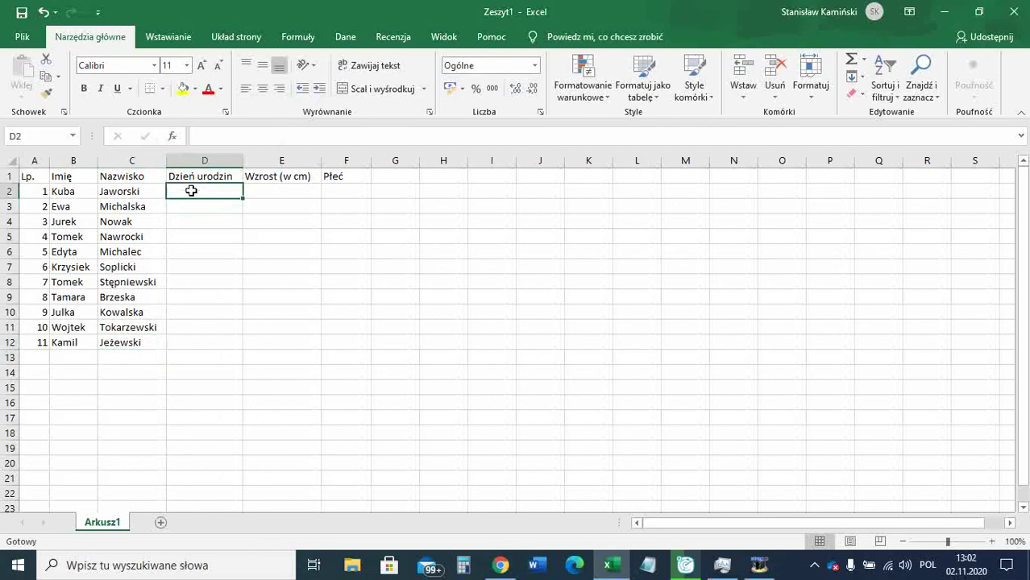
{"action": "type", "text": "11 su"}
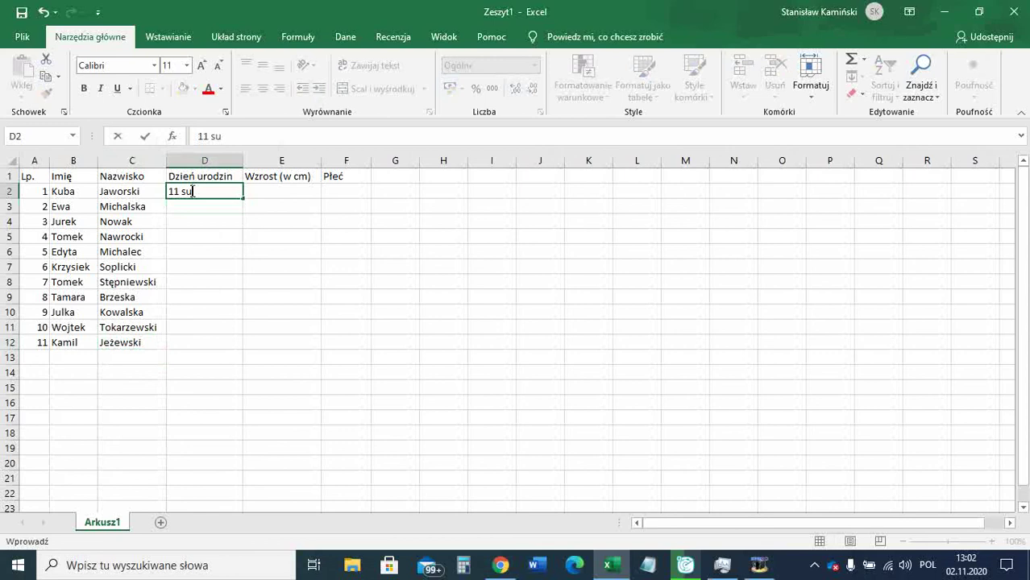
{"action": "key", "text": "BackSpace"}
{"action": "type", "text": "ierpnia"}
{"action": "key", "text": "Return"}
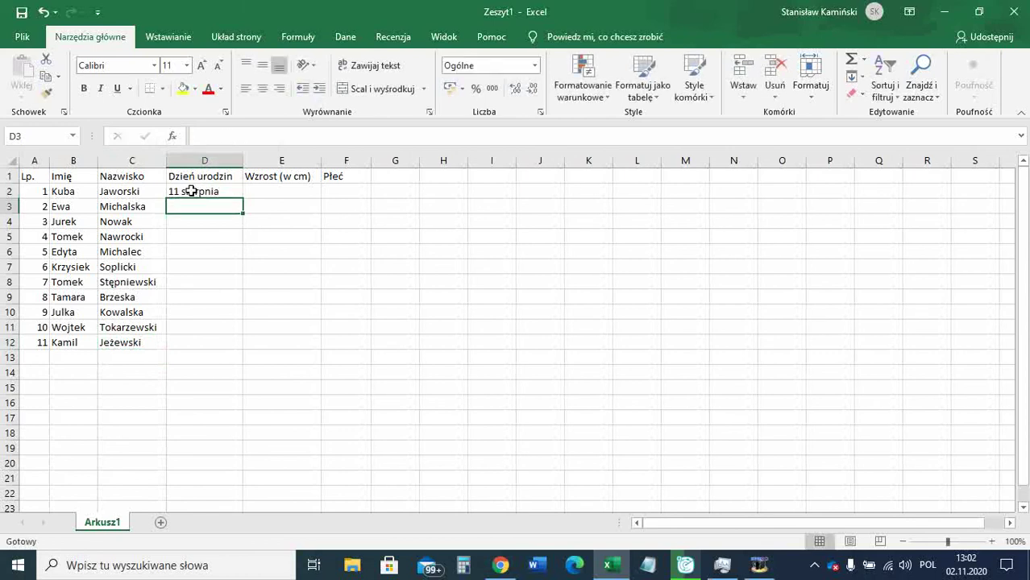
{"action": "type", "text": "02 marca"}
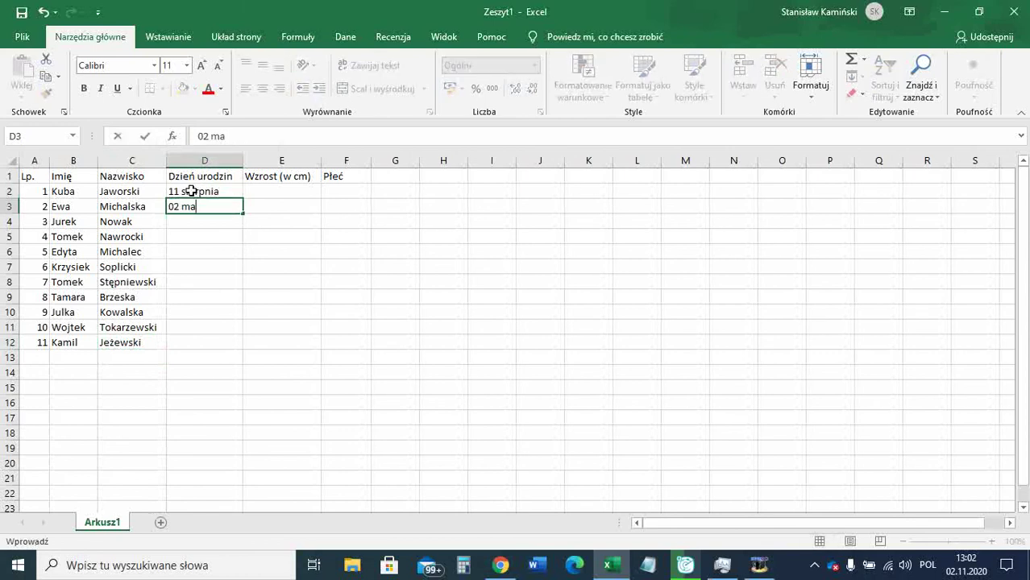
{"action": "key", "text": "Return"}
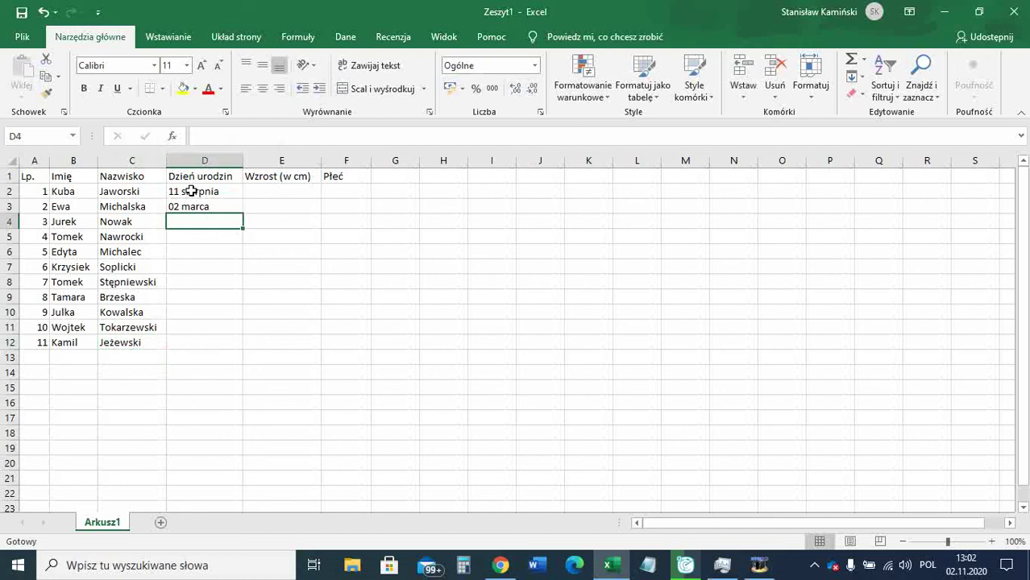
{"action": "type", "text": "09 kwietnia"}
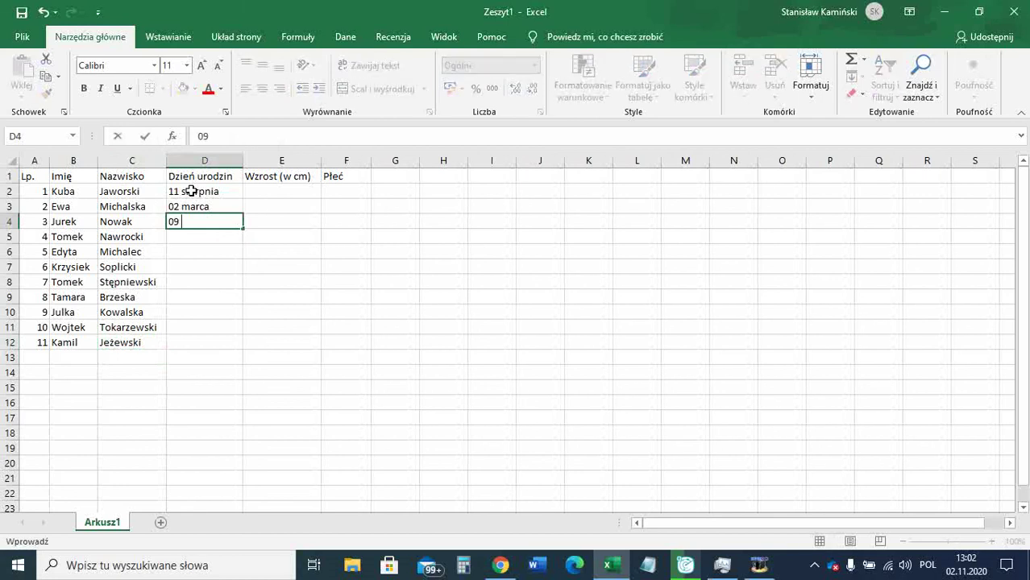
{"action": "key", "text": "Return"}
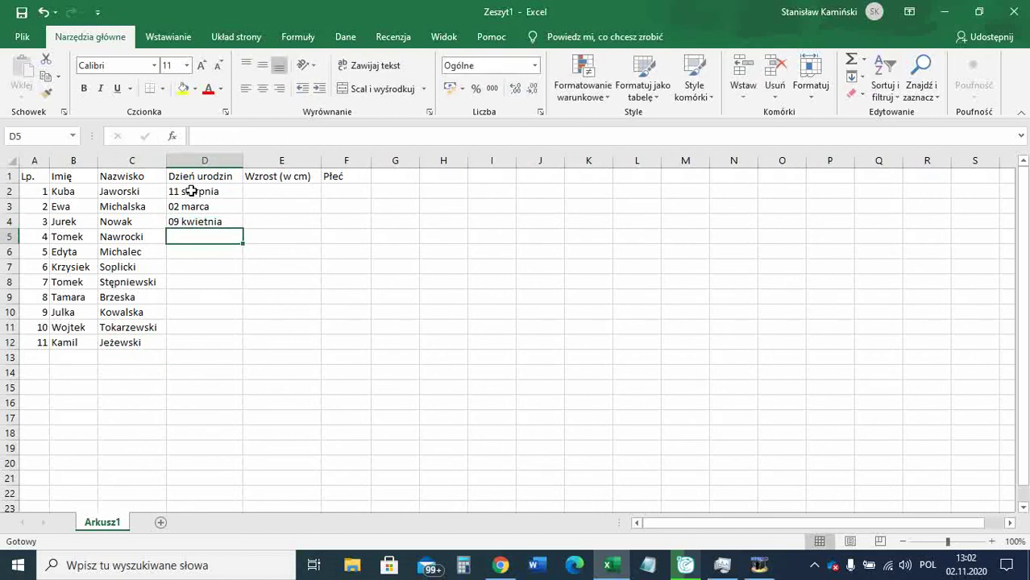
{"action": "type", "text": "06"}
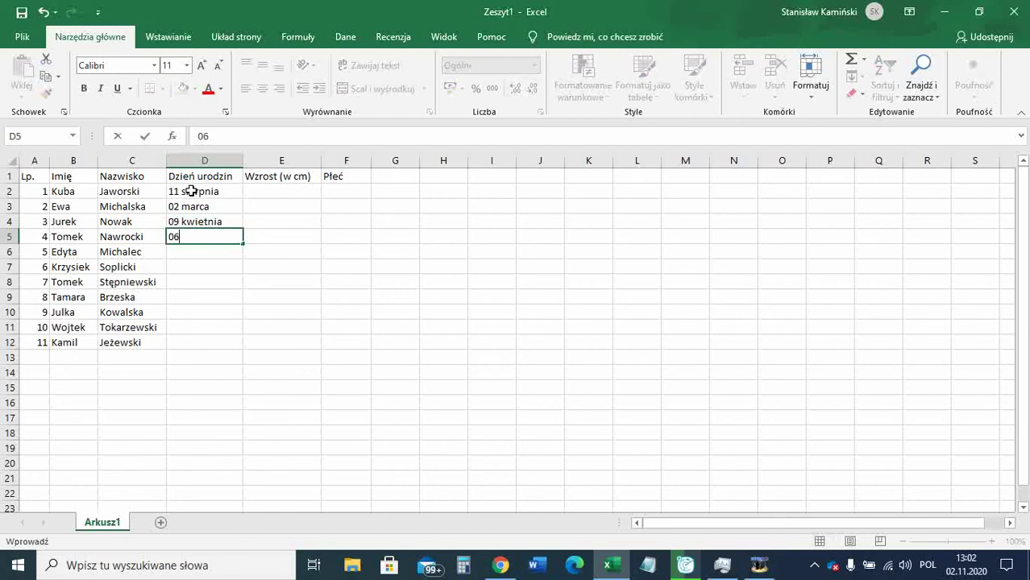
{"action": "type", "text": " listopada"}
{"action": "key", "text": "Return"}
Enter 30 września, 29 grudnia, 15 stycznia and 19 lipca in D6–D9.
{"action": "type", "text": "30 września"}
{"action": "key", "text": "Return"}
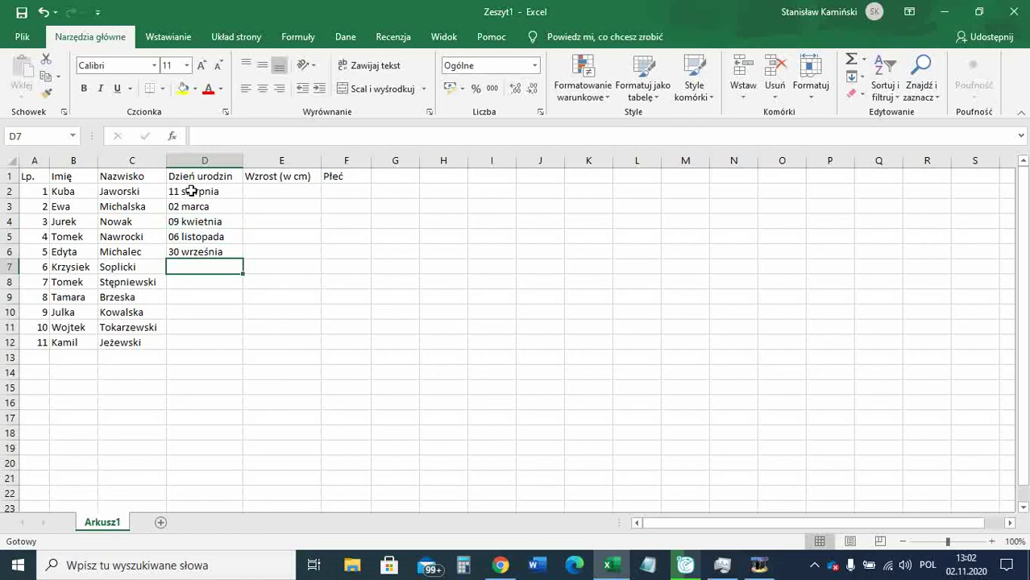
{"action": "type", "text": "29 grudnia"}
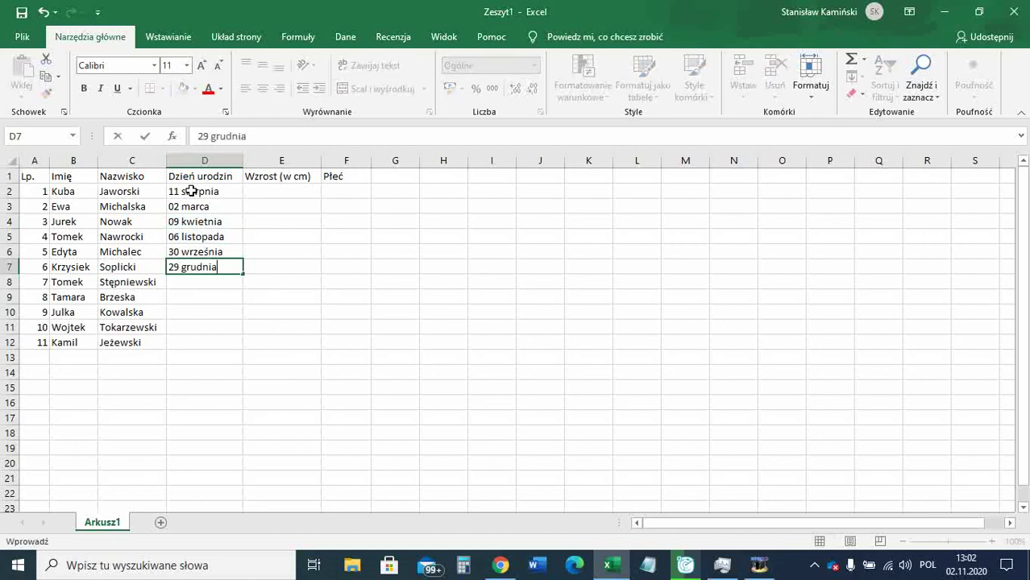
{"action": "key", "text": "Return"}
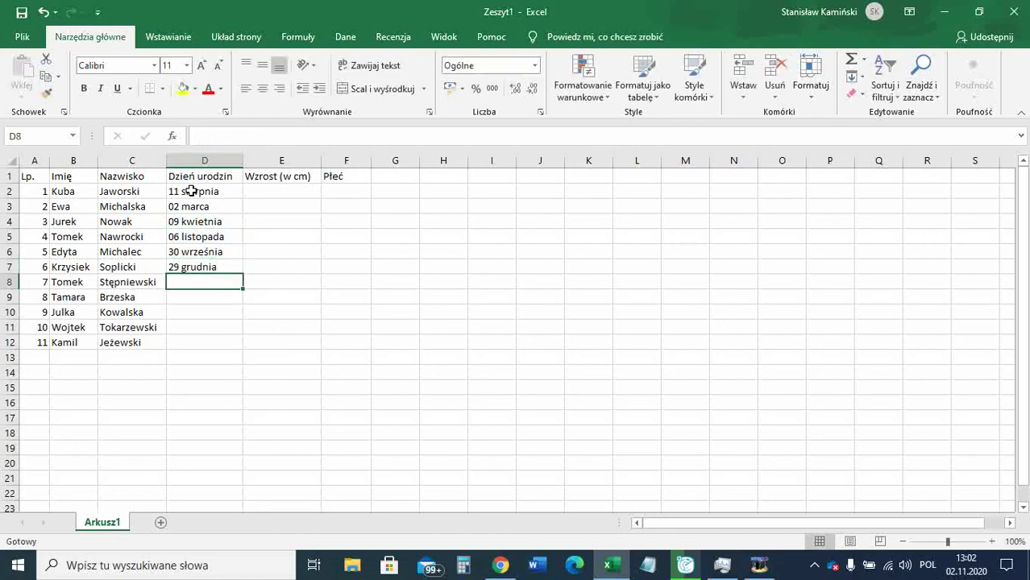
{"action": "type", "text": "15"}
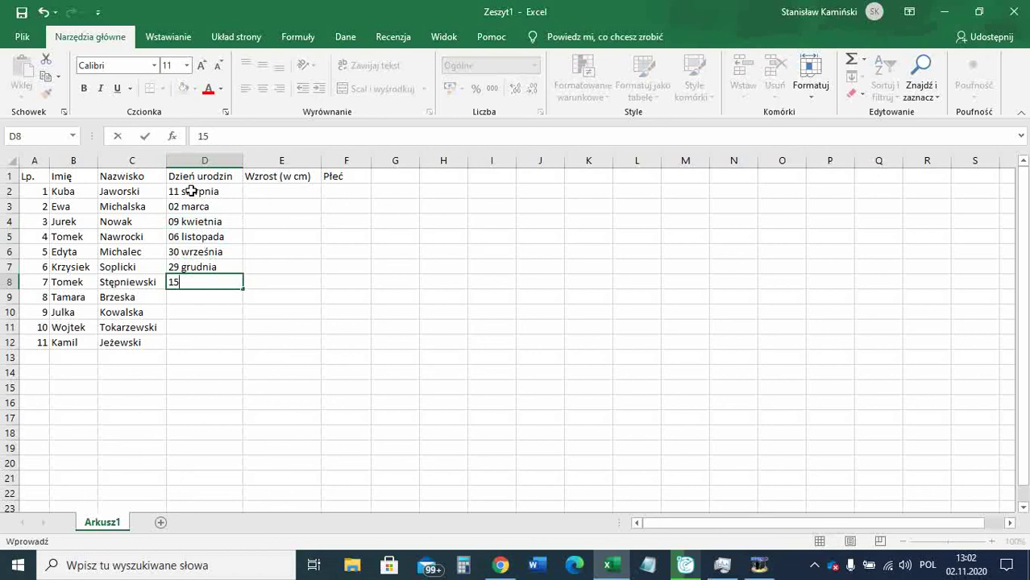
{"action": "type", "text": " stycznia"}
{"action": "key", "text": "Return"}
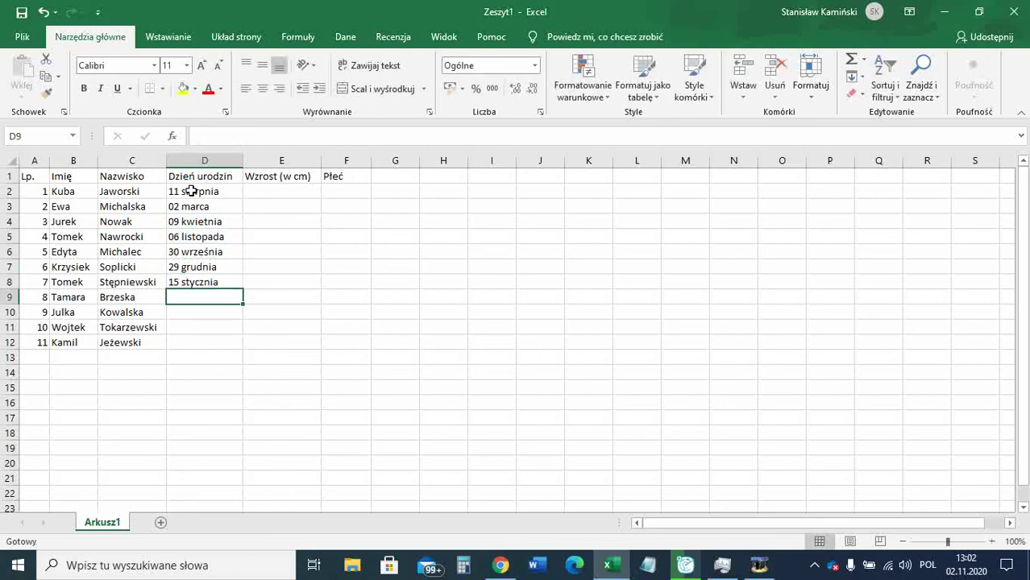
{"action": "type", "text": "19 lipca"}
{"action": "key", "text": "Return"}
Enter 03 lutego, 02 stycznia and 21 grudnia in D10–D12.
{"action": "type", "text": "03 lutego"}
{"action": "key", "text": "Return"}
{"action": "type", "text": "02 stycznia"}
{"action": "key", "text": "Return"}
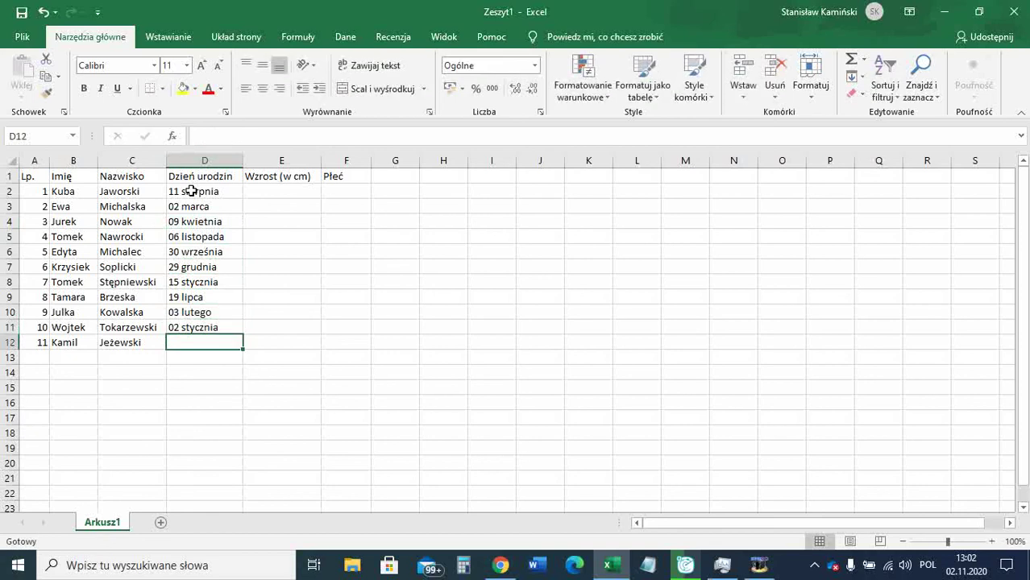
{"action": "type", "text": "21 grudnia"}
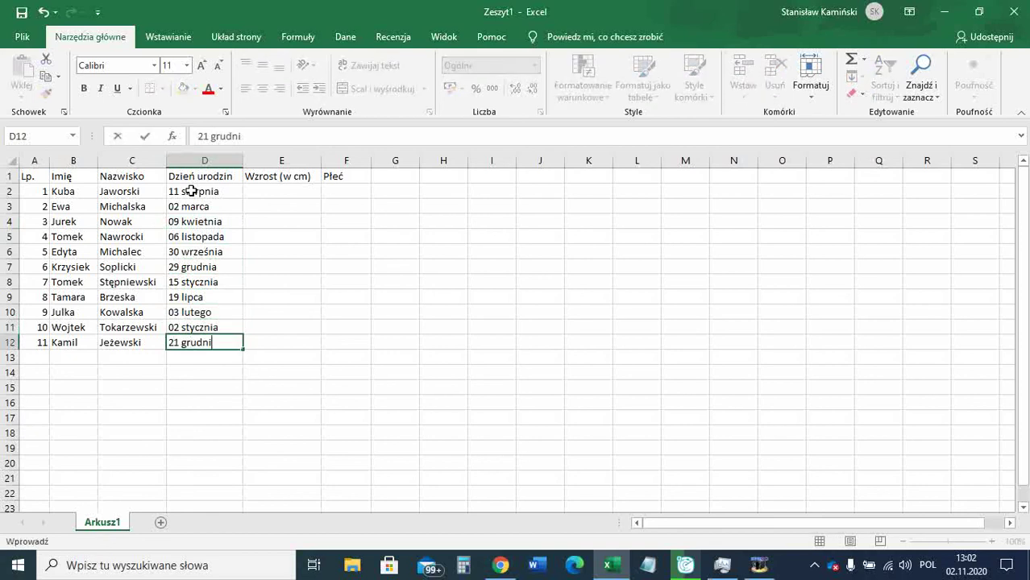
{"action": "key", "text": "Return"}
{"action": "key", "text": "Right"}
{"action": "key", "text": "Up"}
{"action": "key", "text": "Up"}
{"action": "key", "text": "Up"}
{"action": "key", "text": "Up"}
{"action": "key", "text": "Up"}
{"action": "key", "text": "Up"}
{"action": "key", "text": "Up"}
{"action": "key", "text": "Up"}
{"action": "key", "text": "Up"}
{"action": "key", "text": "Up"}
{"action": "key", "text": "Up"}
Enter heights 156, 144, 152, 160, 150, 149, 165, 151, 146, 164, 155 into E2:E12.
{"action": "type", "text": "156"}
{"action": "key", "text": "Return"}
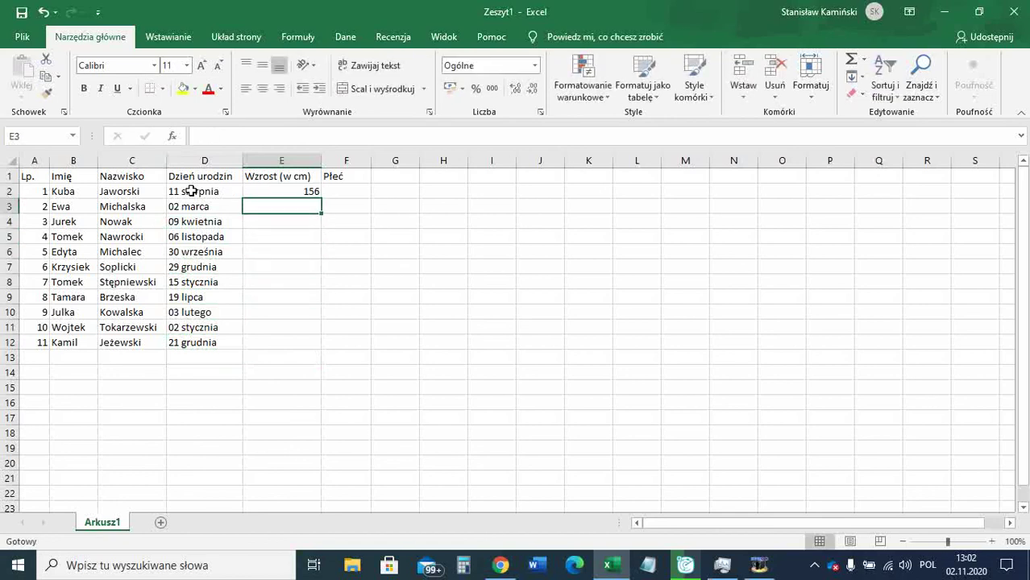
{"action": "type", "text": "144"}
{"action": "key", "text": "Return"}
{"action": "type", "text": "152"}
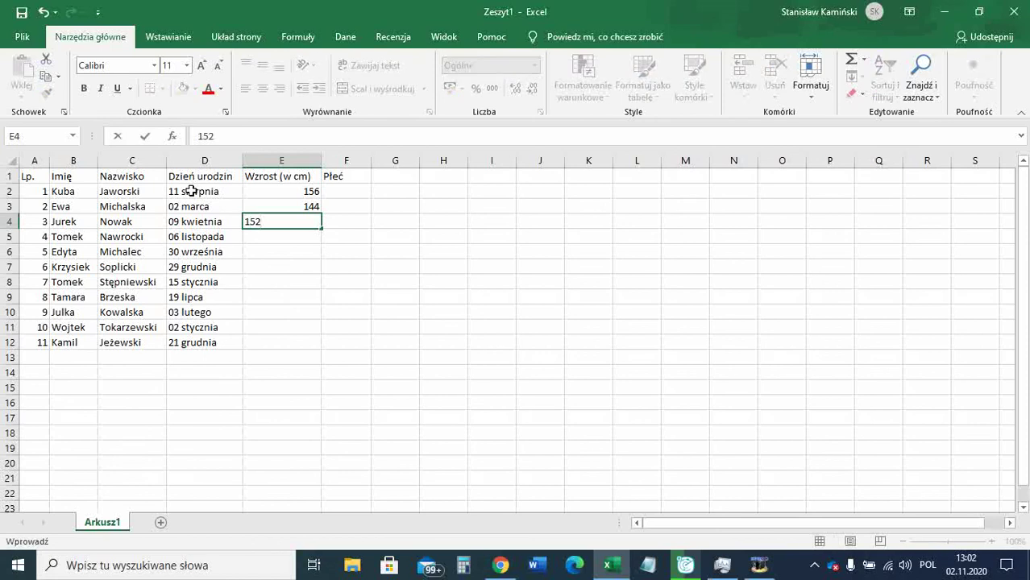
{"action": "key", "text": "Return"}
{"action": "type", "text": "160"}
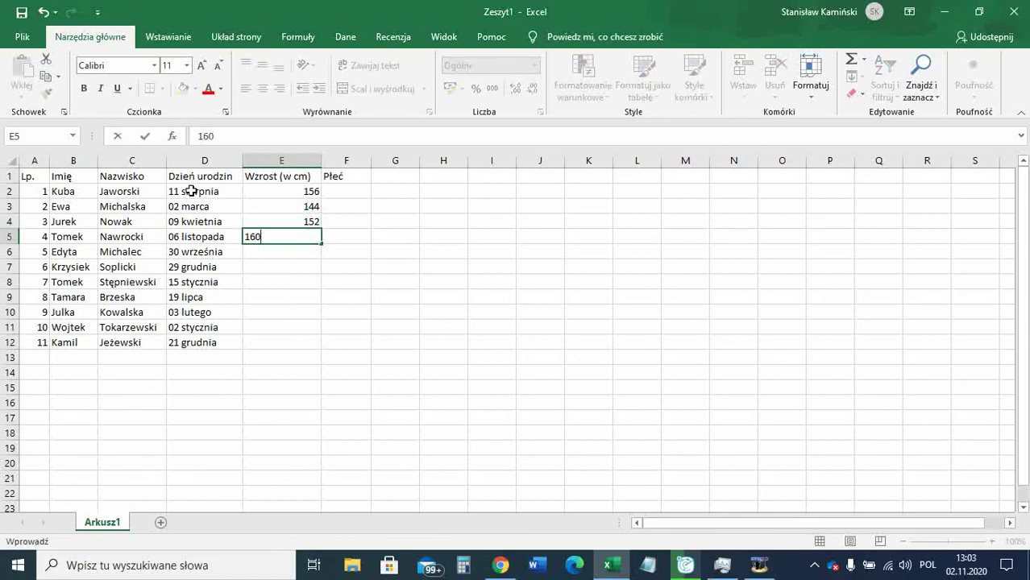
{"action": "key", "text": "Return"}
{"action": "type", "text": "150"}
{"action": "key", "text": "Return"}
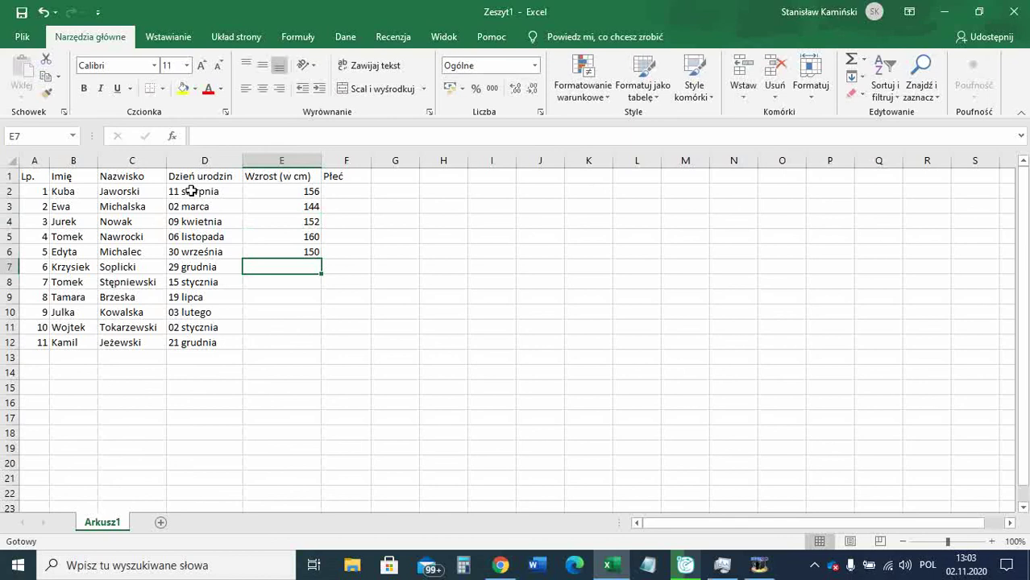
{"action": "type", "text": "149"}
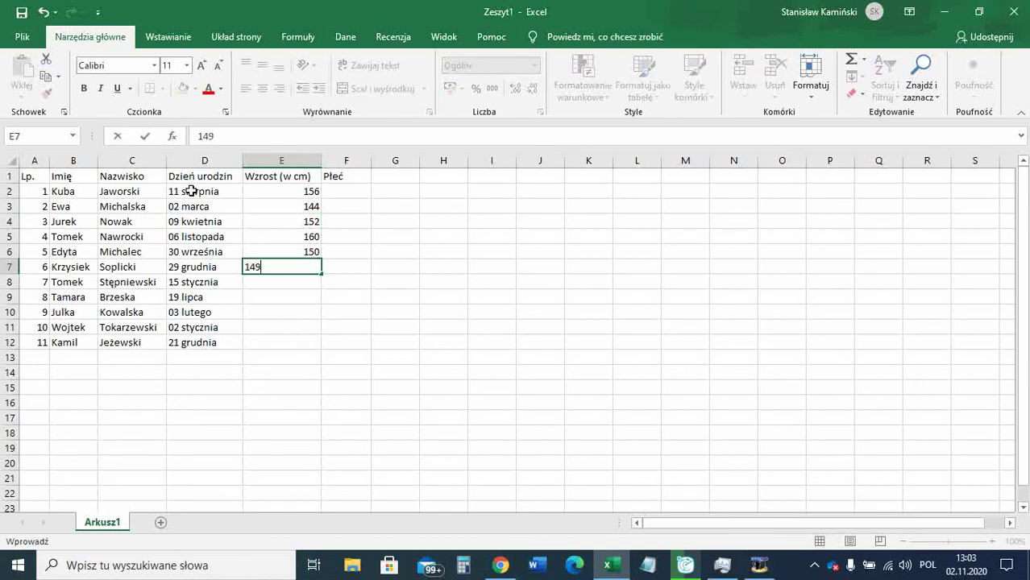
{"action": "key", "text": "Return"}
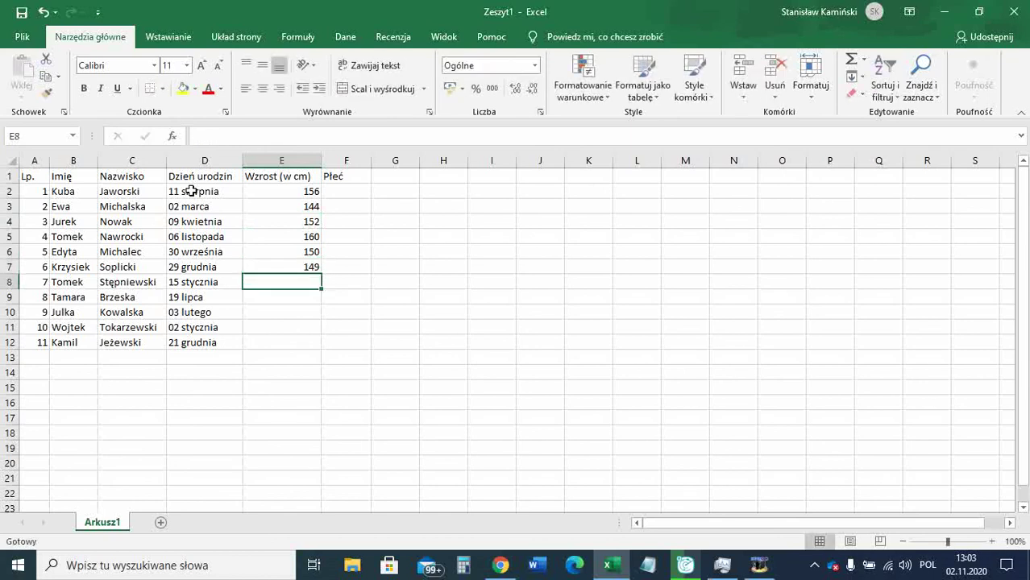
{"action": "type", "text": "165"}
{"action": "key", "text": "Return"}
{"action": "type", "text": "151"}
{"action": "key", "text": "Return"}
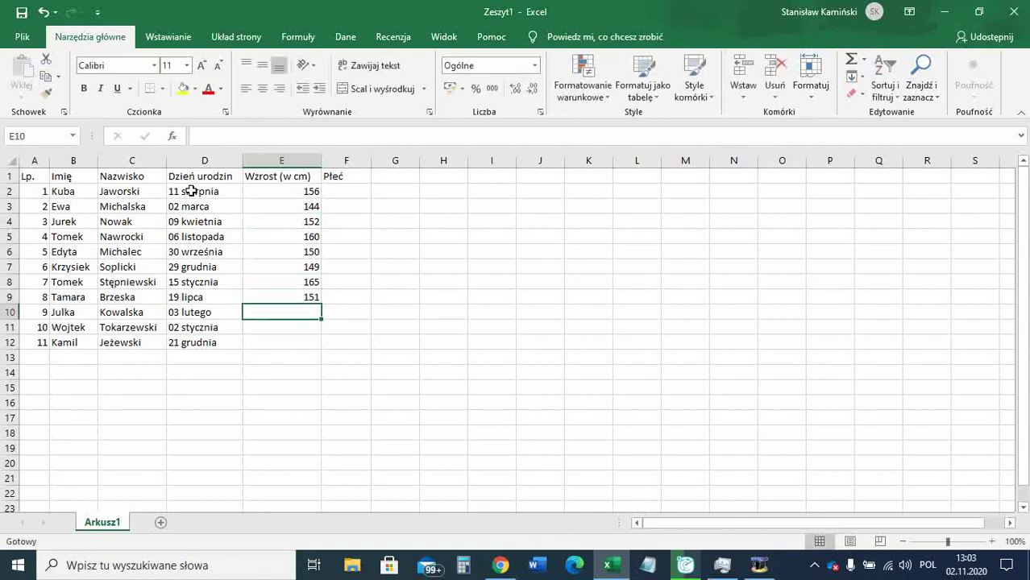
{"action": "type", "text": "146"}
{"action": "key", "text": "Return"}
{"action": "type", "text": "164"}
{"action": "key", "text": "Return"}
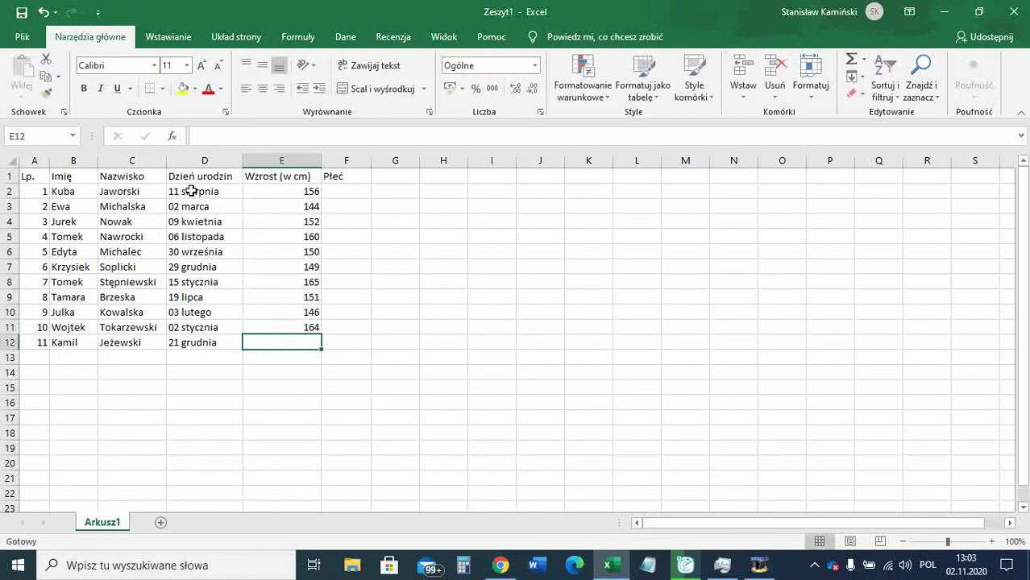
{"action": "type", "text": "155"}
{"action": "key", "text": "Return"}
{"action": "key", "text": "Right"}
{"action": "key", "text": "Up"}
{"action": "key", "text": "Up"}
{"action": "key", "text": "Up"}
{"action": "key", "text": "Up"}
{"action": "key", "text": "Up"}
{"action": "key", "text": "Up"}
{"action": "key", "text": "Up"}
{"action": "key", "text": "Up"}
{"action": "key", "text": "Up"}
{"action": "key", "text": "Up"}
{"action": "key", "text": "Up"}
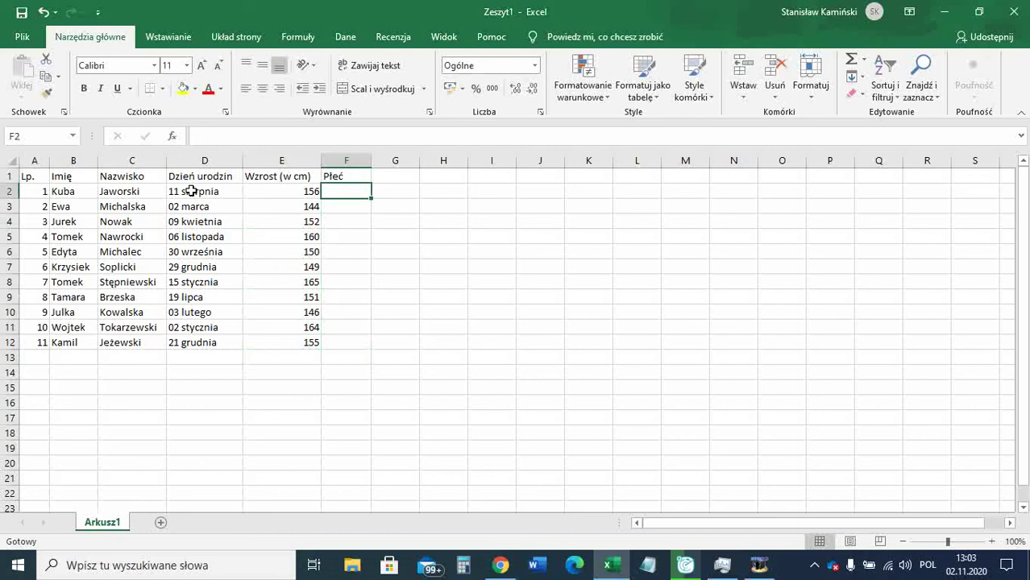
Enter genders ch, dz, ch, ch, dz, ch, ch, dz, dz, ch, ch into F2:F12.
{"action": "type", "text": "ch"}
{"action": "key", "text": "Return"}
{"action": "type", "text": "dz"}
{"action": "key", "text": "Return"}
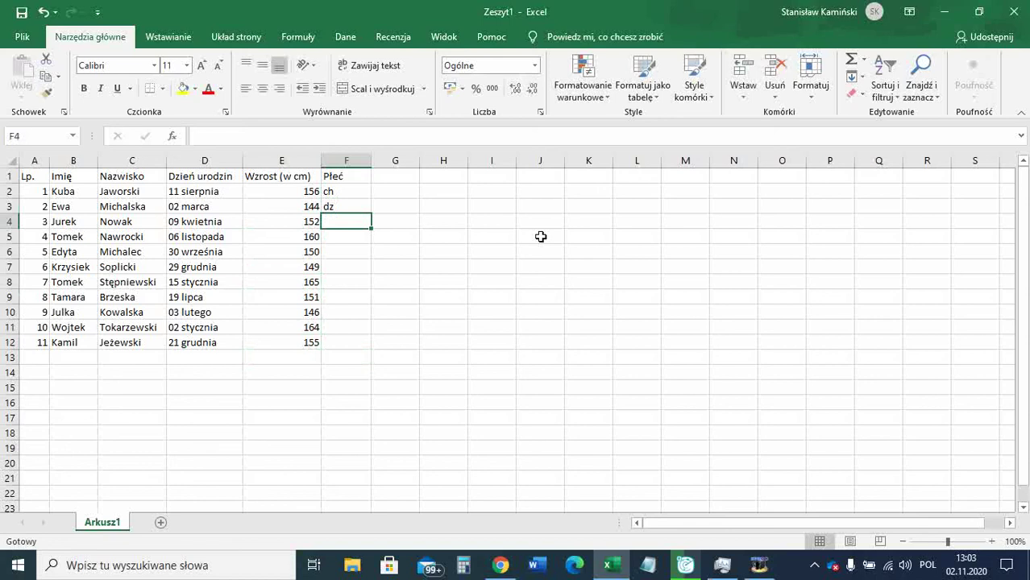
{"action": "type", "text": "ch"}
{"action": "key", "text": "Return"}
{"action": "type", "text": "ch"}
{"action": "key", "text": "Return"}
{"action": "type", "text": "dz"}
{"action": "key", "text": "Return"}
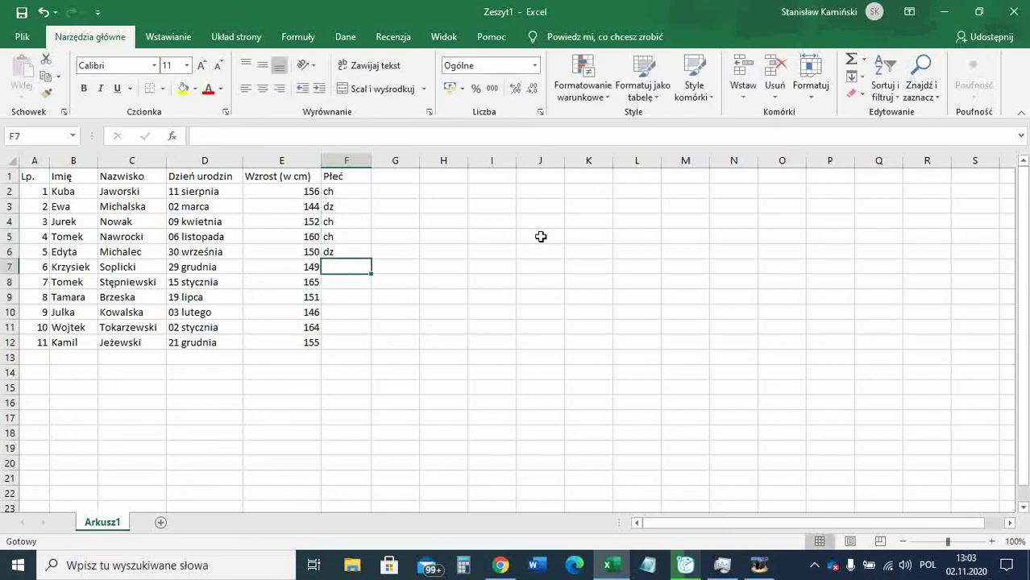
{"action": "type", "text": "ch"}
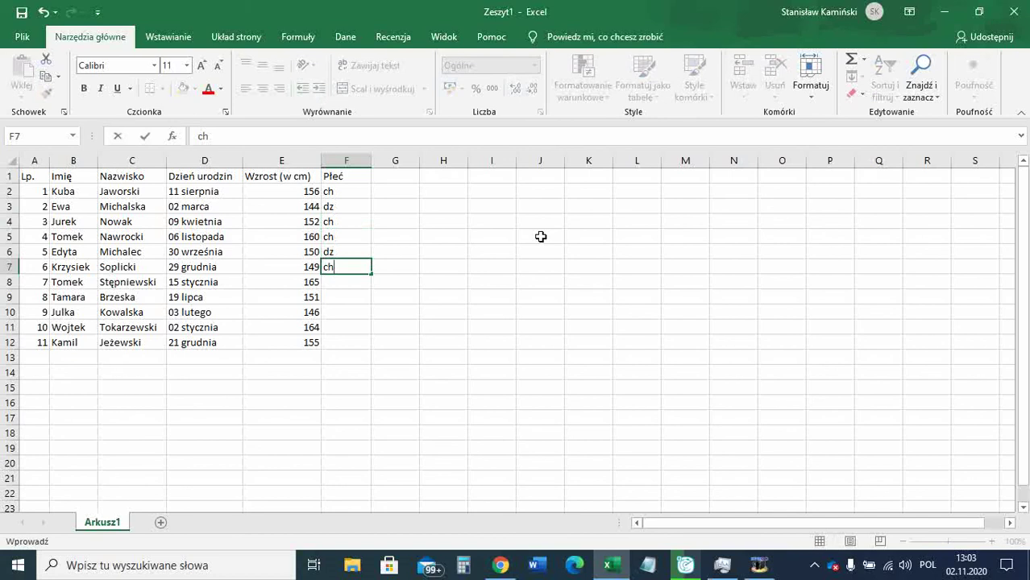
{"action": "key", "text": "Return"}
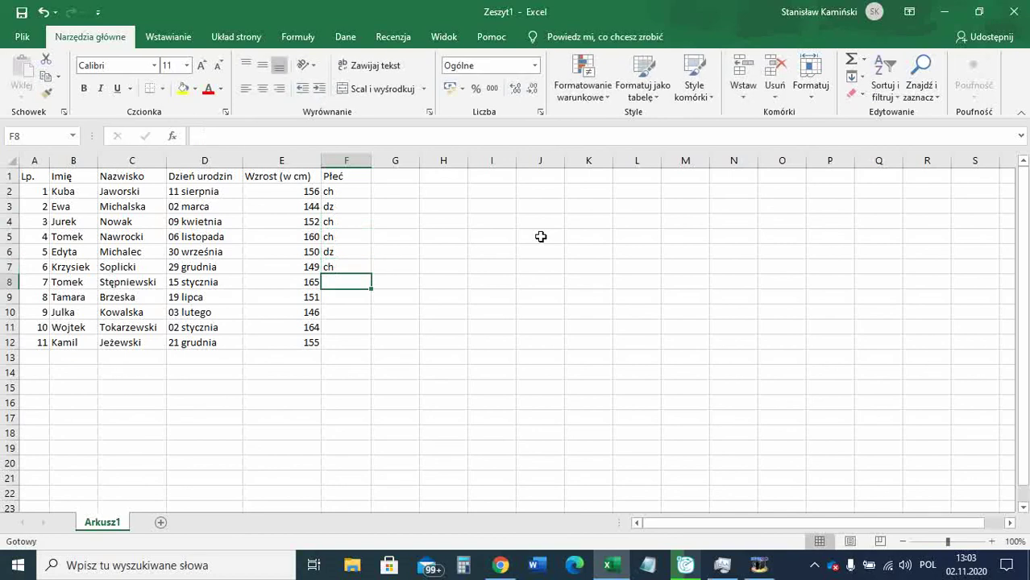
{"action": "type", "text": "ch"}
{"action": "key", "text": "Return"}
{"action": "type", "text": "dz"}
{"action": "key", "text": "Return"}
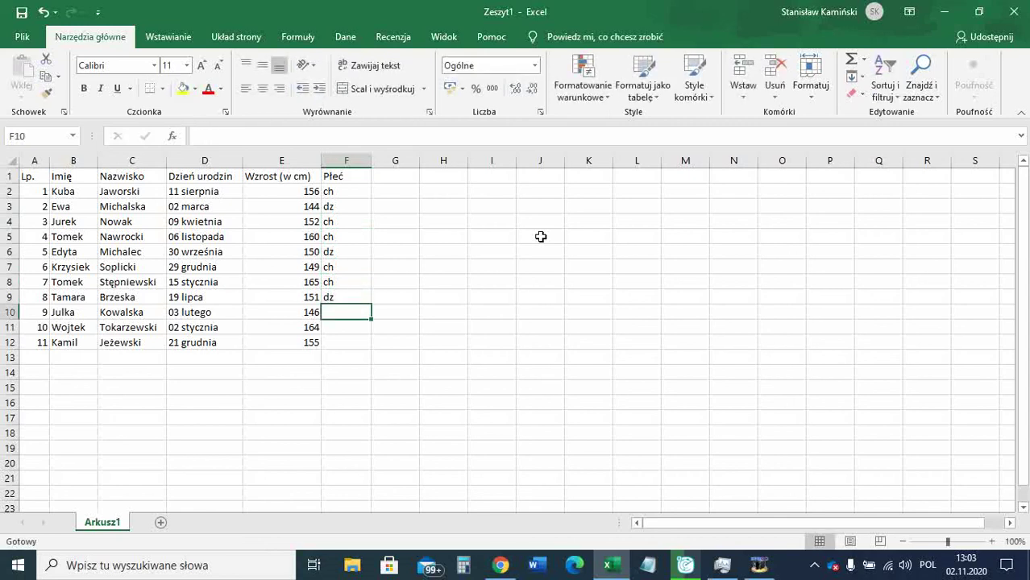
{"action": "type", "text": "dz"}
{"action": "key", "text": "Return"}
{"action": "type", "text": "ch"}
{"action": "key", "text": "Return"}
{"action": "type", "text": "ch"}
{"action": "key", "text": "Return"}
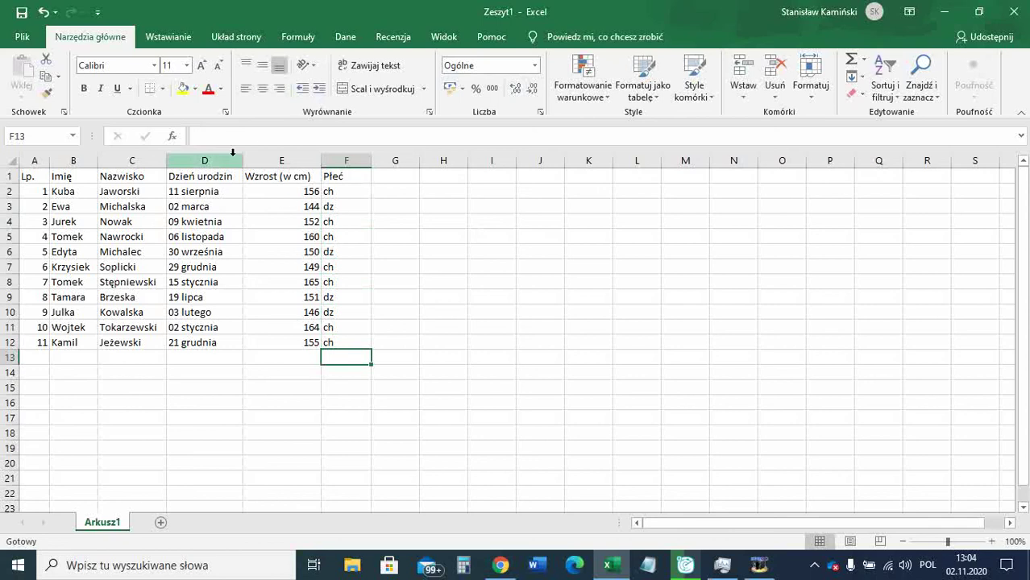
Give header row A1:F1 a light blue-grey fill and bold text.
{"action": "left_click_drag", "start_coordinate": [32, 179], "coordinate": [336, 170]}
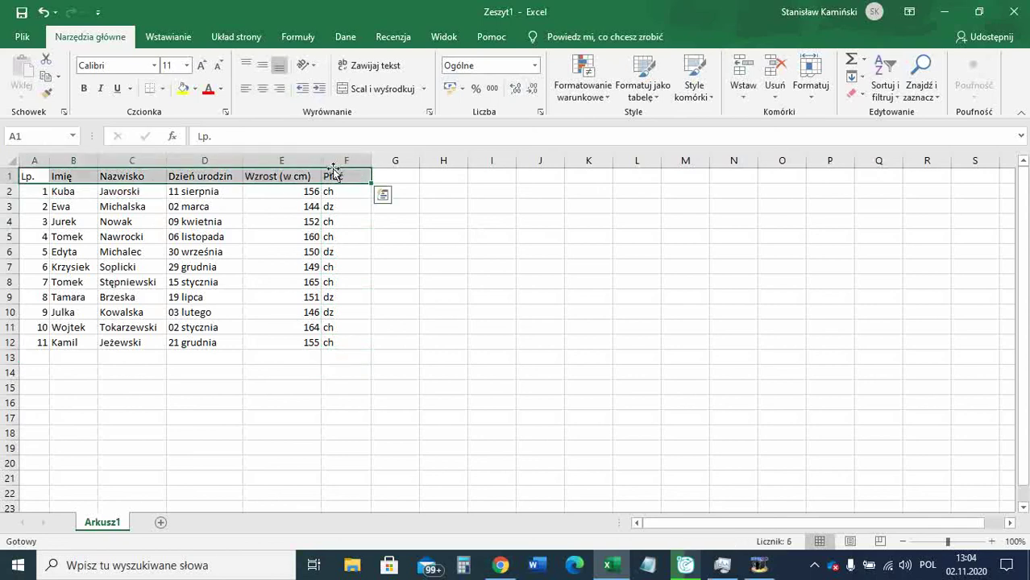
{"action": "left_click", "coordinate": [196, 91]}
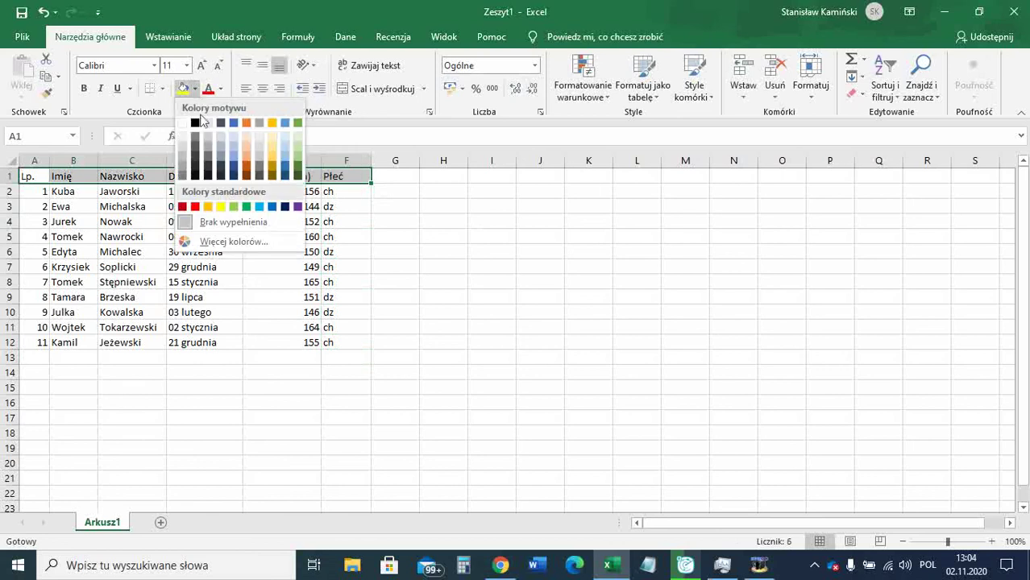
{"action": "left_click", "coordinate": [236, 139]}
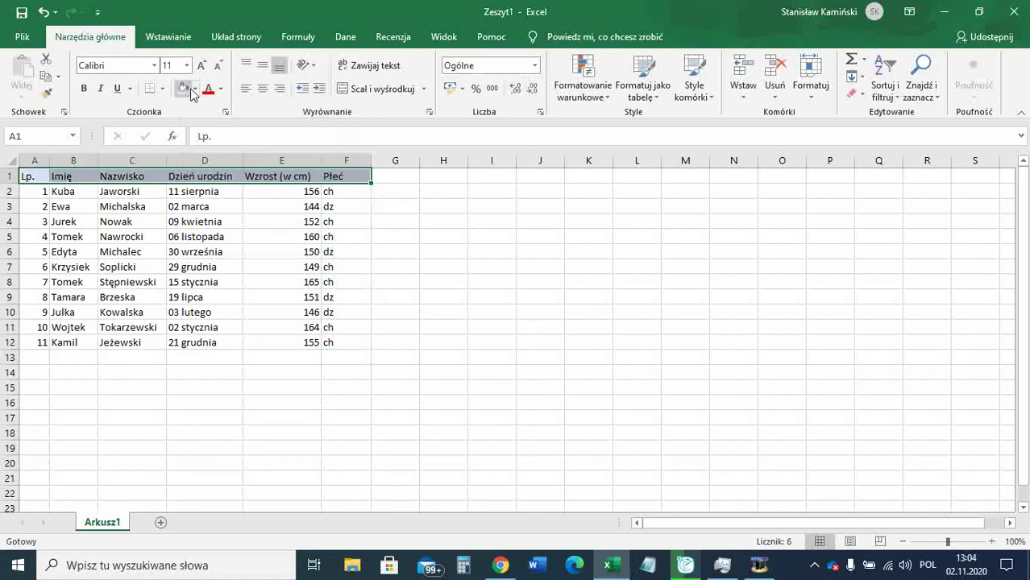
{"action": "left_click", "coordinate": [84, 90]}
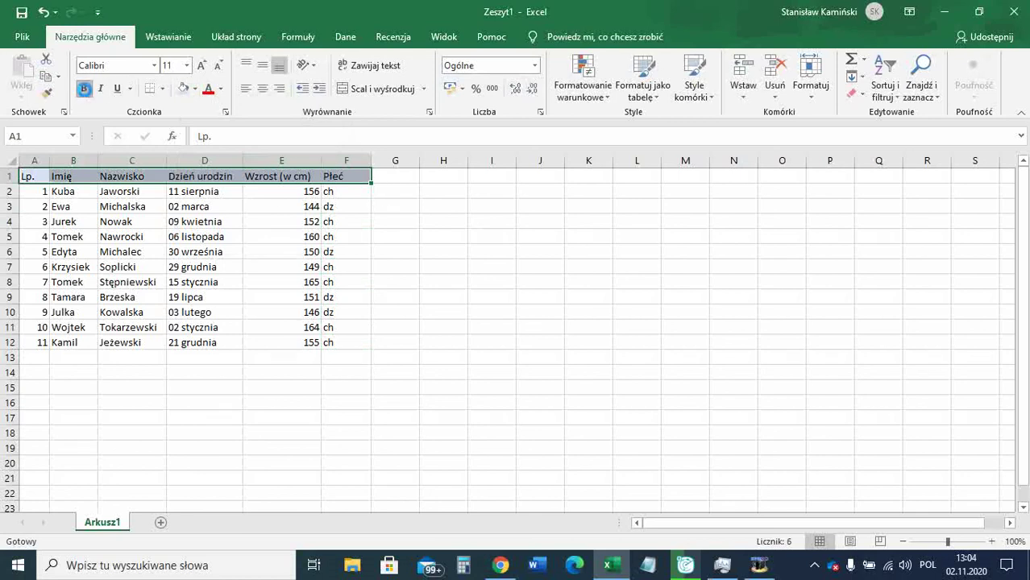
{"action": "left_click", "coordinate": [385, 219]}
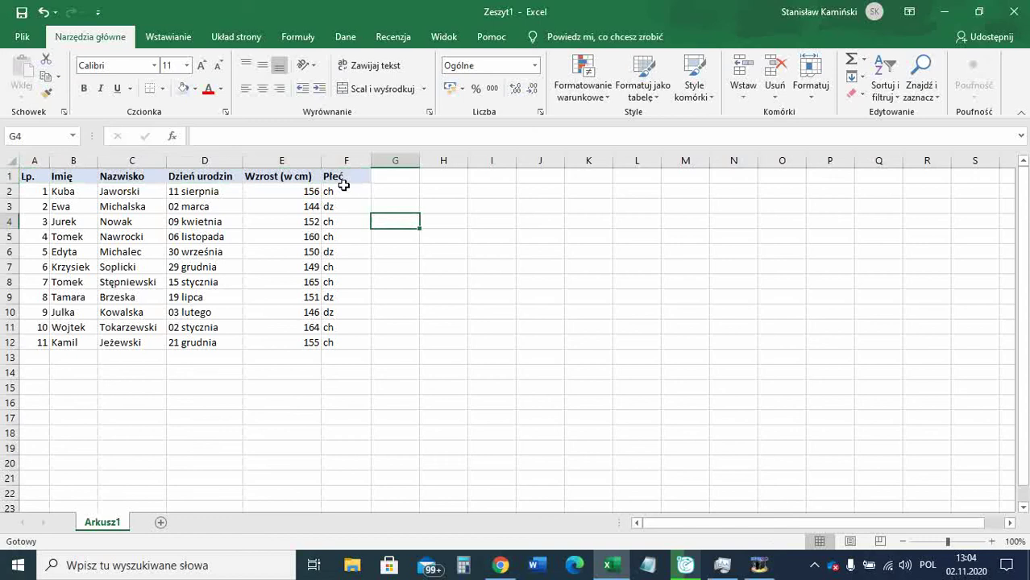
Add an Equal To rule on the Płeć cells: dz gets light red fill, dark red text.
{"action": "left_click", "coordinate": [343, 218]}
{"action": "left_click_drag", "start_coordinate": [352, 193], "coordinate": [361, 339]}
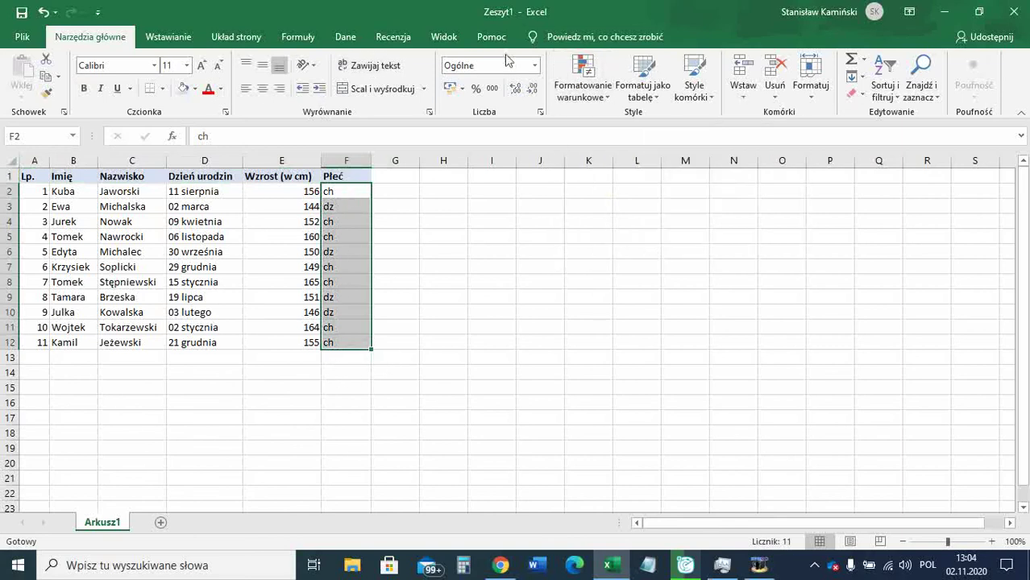
{"action": "left_click", "coordinate": [588, 72]}
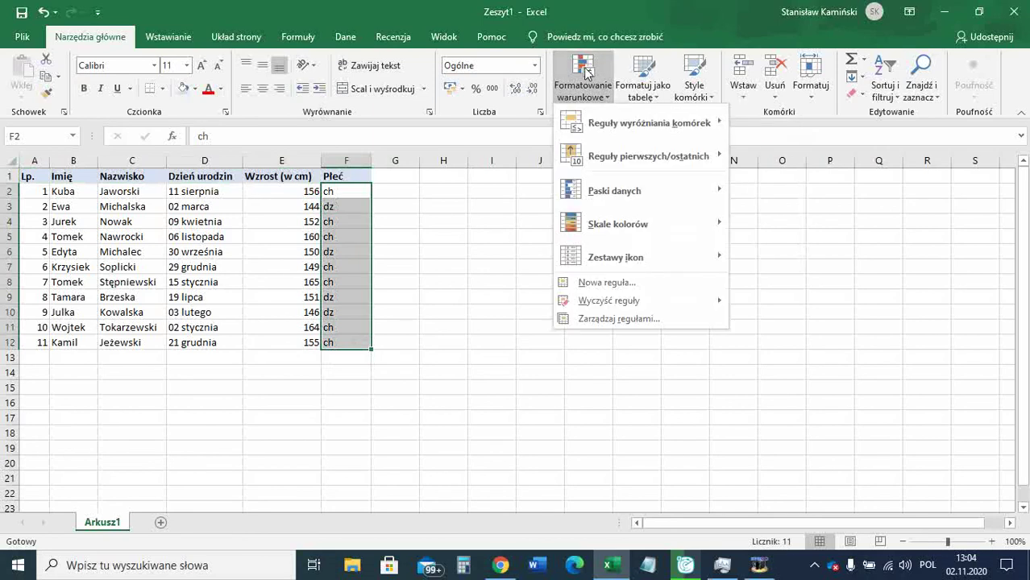
{"action": "mouse_move", "coordinate": [591, 111]}
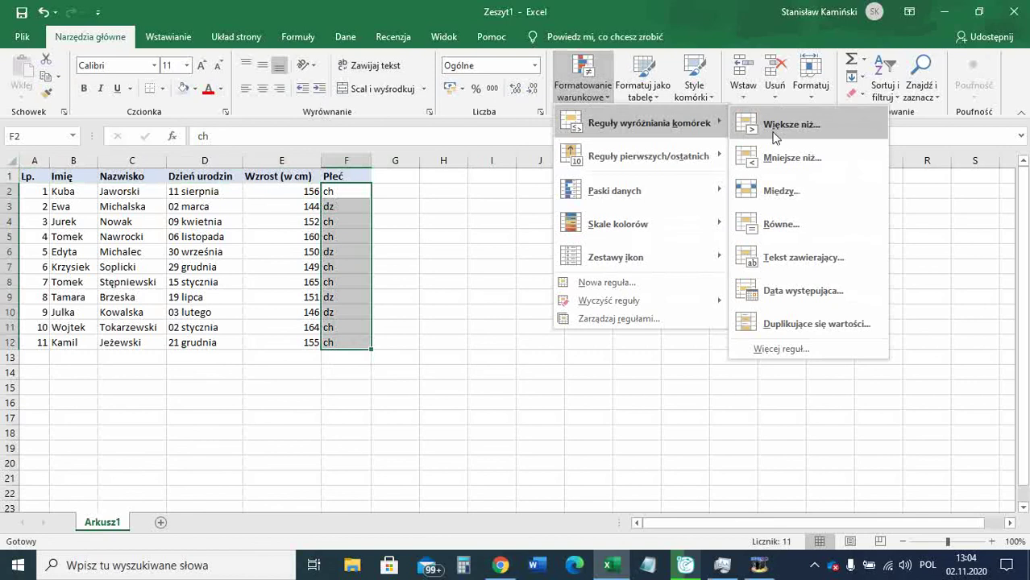
{"action": "left_click", "coordinate": [780, 225]}
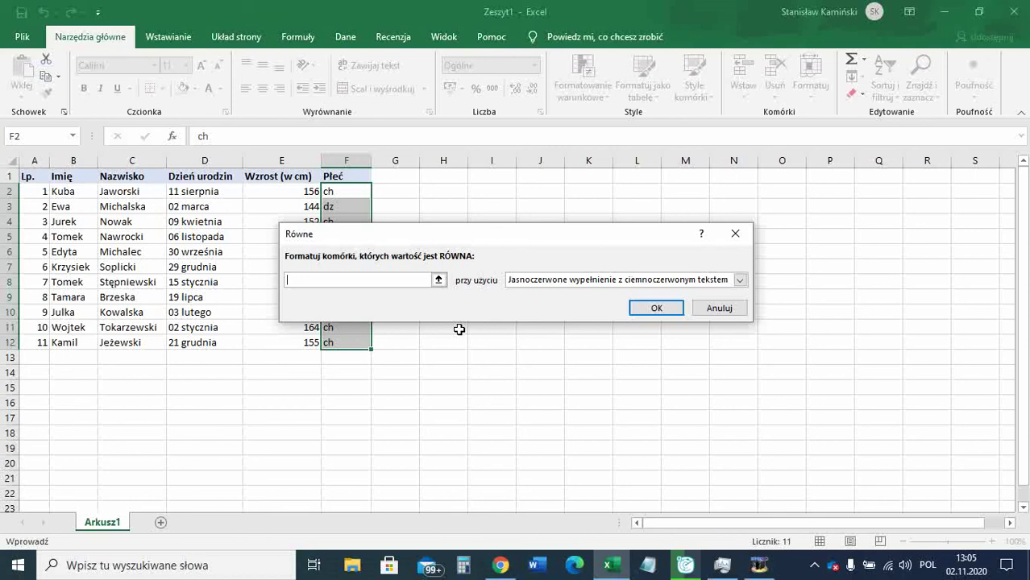
{"action": "type", "text": "dz"}
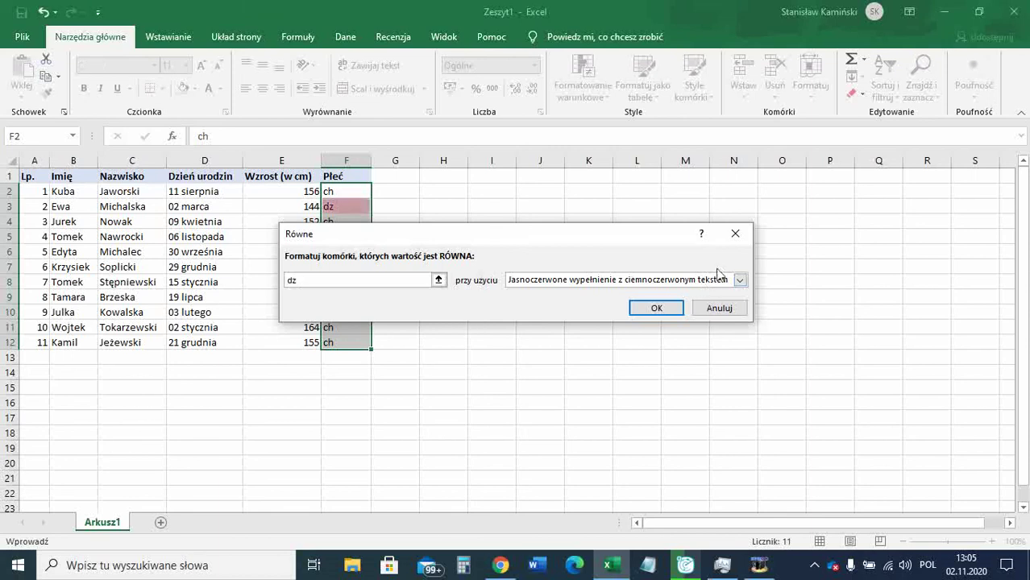
{"action": "left_click", "coordinate": [667, 308]}
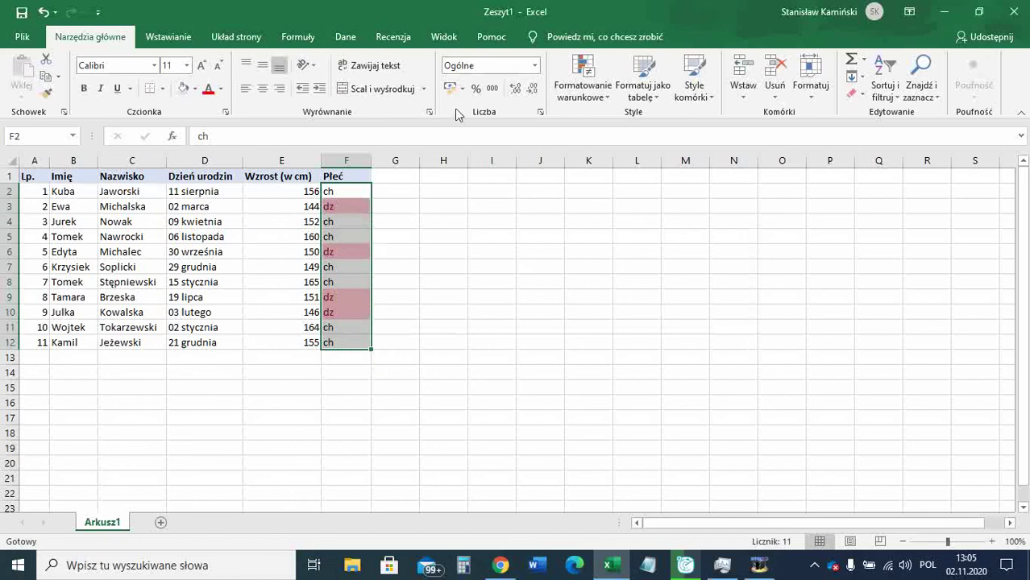
Add an Equal To rule: ch cells get Green Fill with Dark Green Text.
{"action": "left_click", "coordinate": [579, 80]}
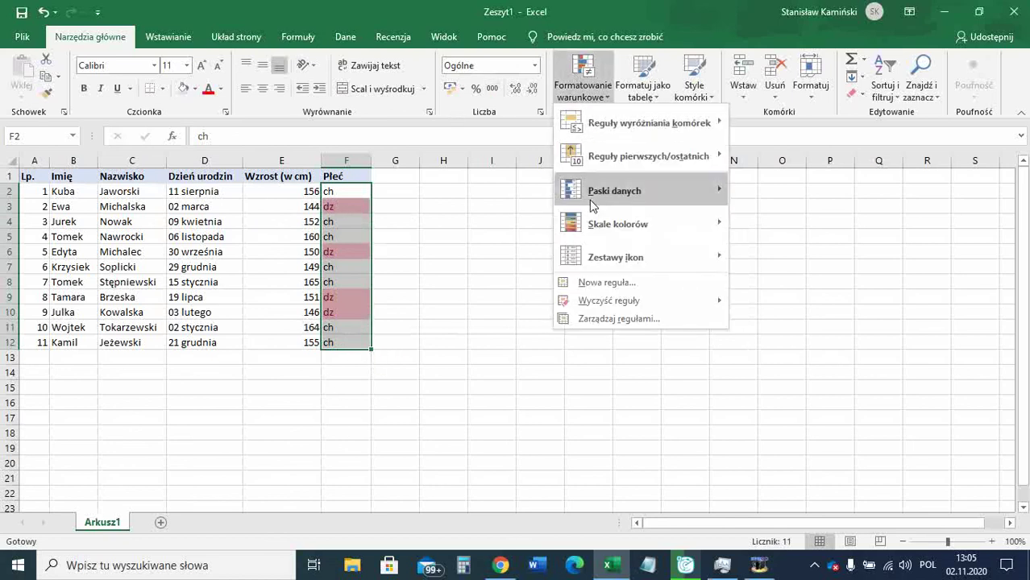
{"action": "mouse_move", "coordinate": [610, 129]}
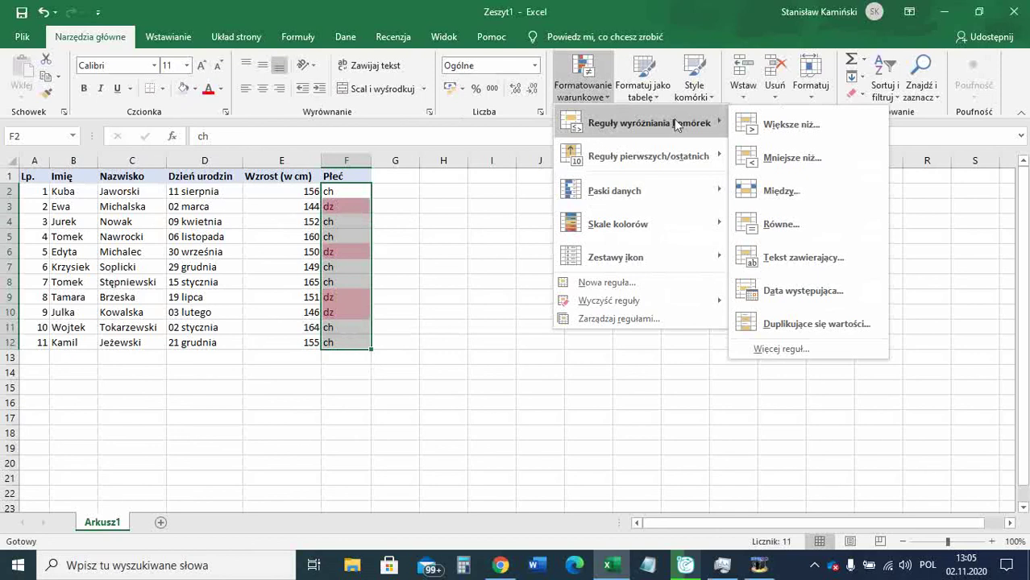
{"action": "left_click", "coordinate": [781, 215]}
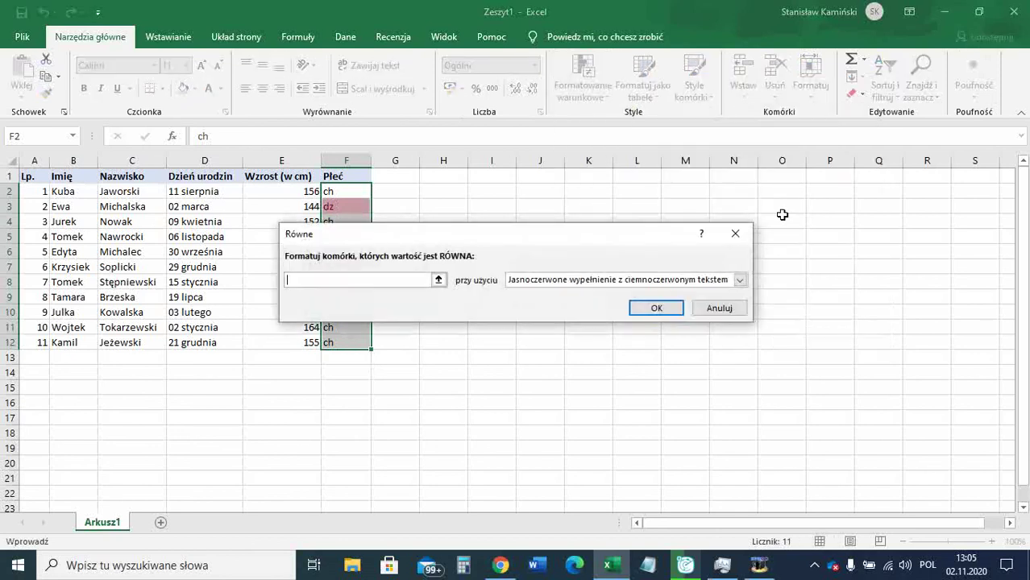
{"action": "type", "text": "ch"}
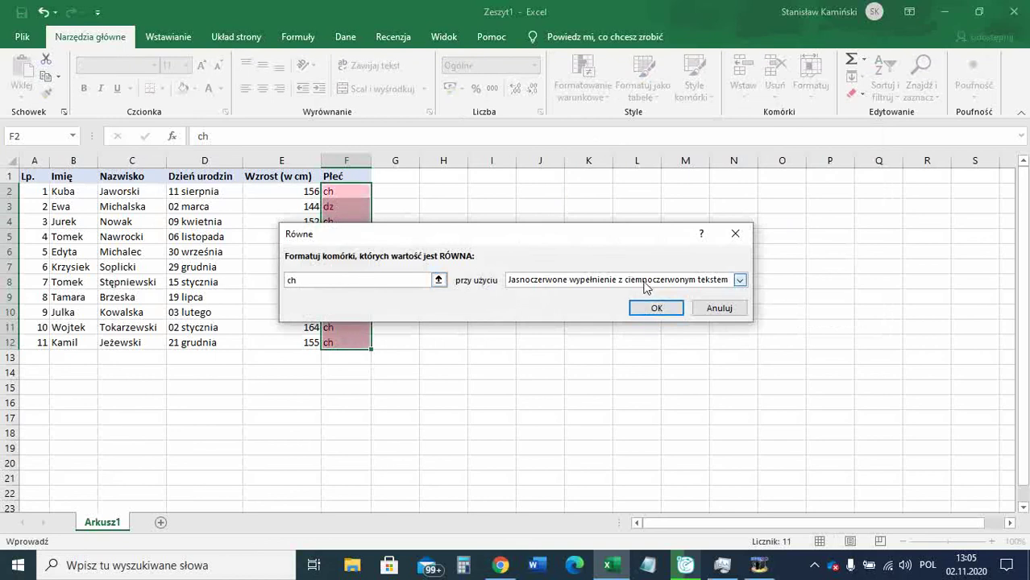
{"action": "left_click", "coordinate": [645, 280]}
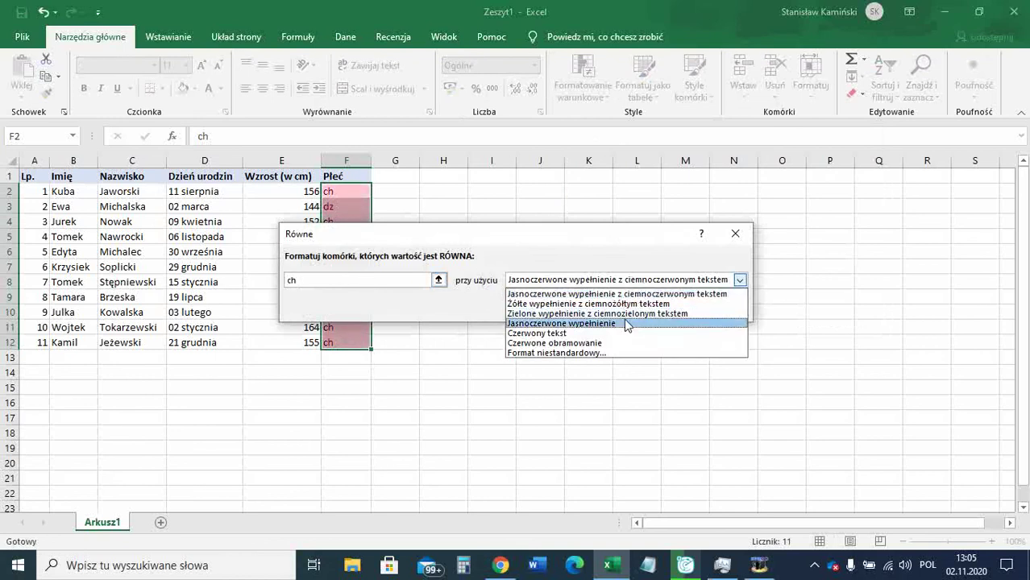
{"action": "key", "text": "Up"}
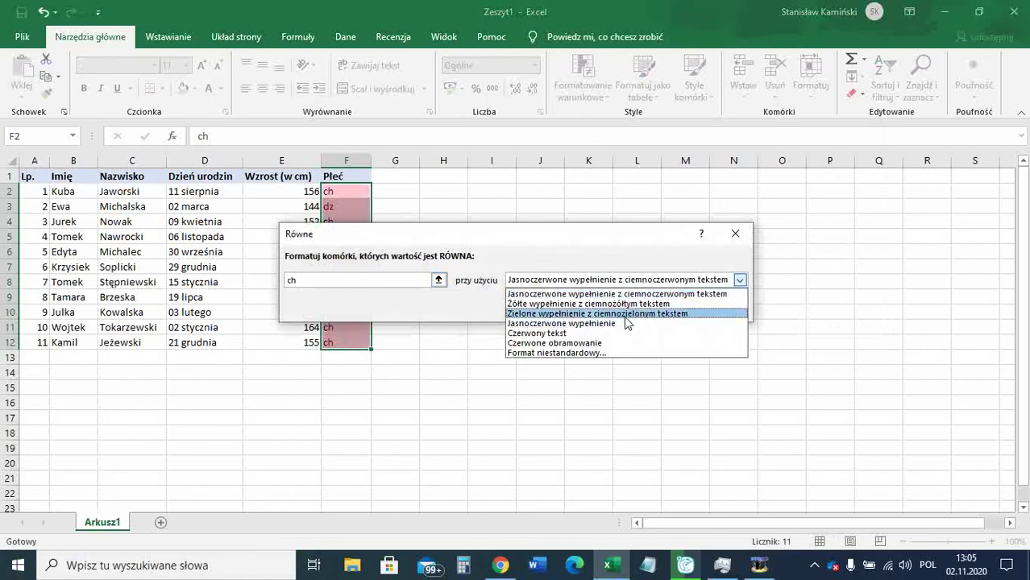
{"action": "key", "text": "Return"}
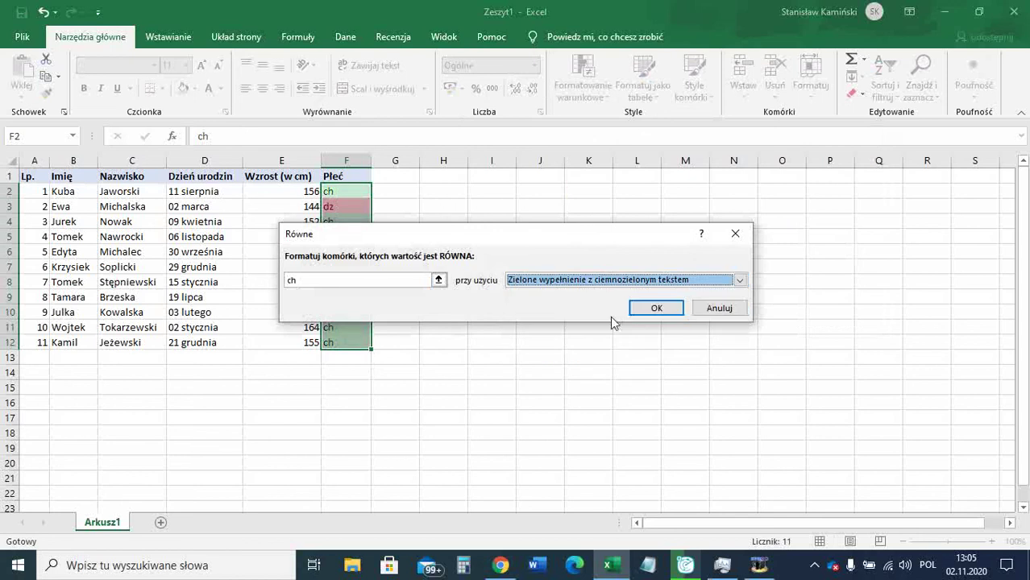
{"action": "left_click", "coordinate": [642, 307]}
{"action": "left_click", "coordinate": [637, 311]}
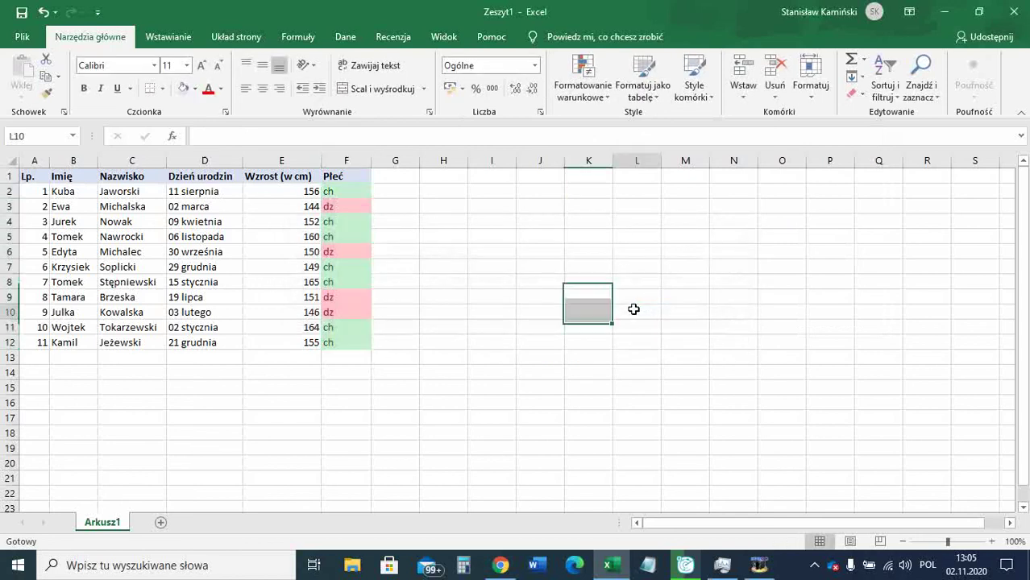
{"action": "left_click", "coordinate": [345, 191]}
{"action": "type", "text": "dz"}
{"action": "key", "text": "Return"}
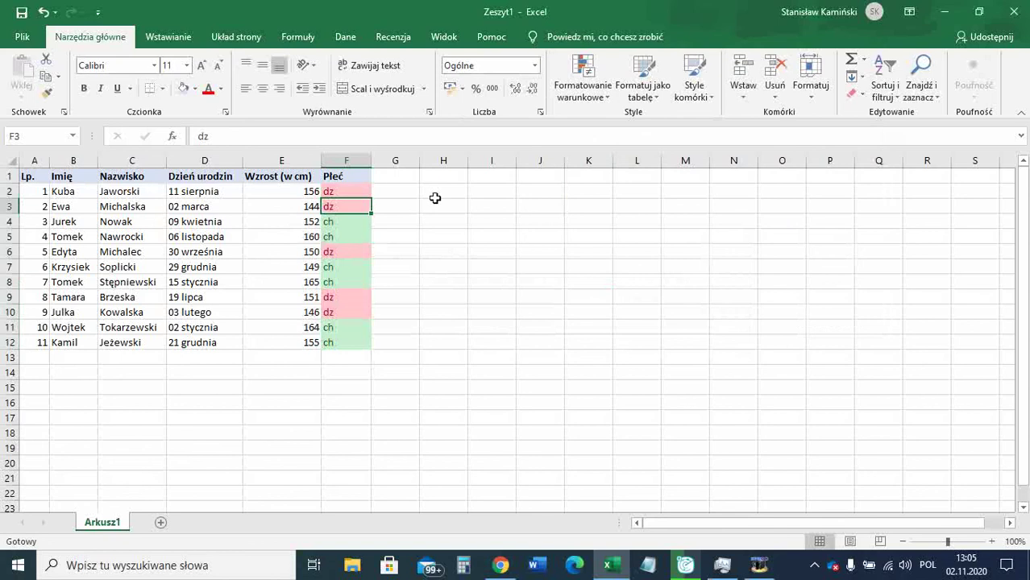
{"action": "key", "text": "Up"}
{"action": "type", "text": "ch"}
{"action": "key", "text": "Return"}
{"action": "left_click", "coordinate": [78, 191]}
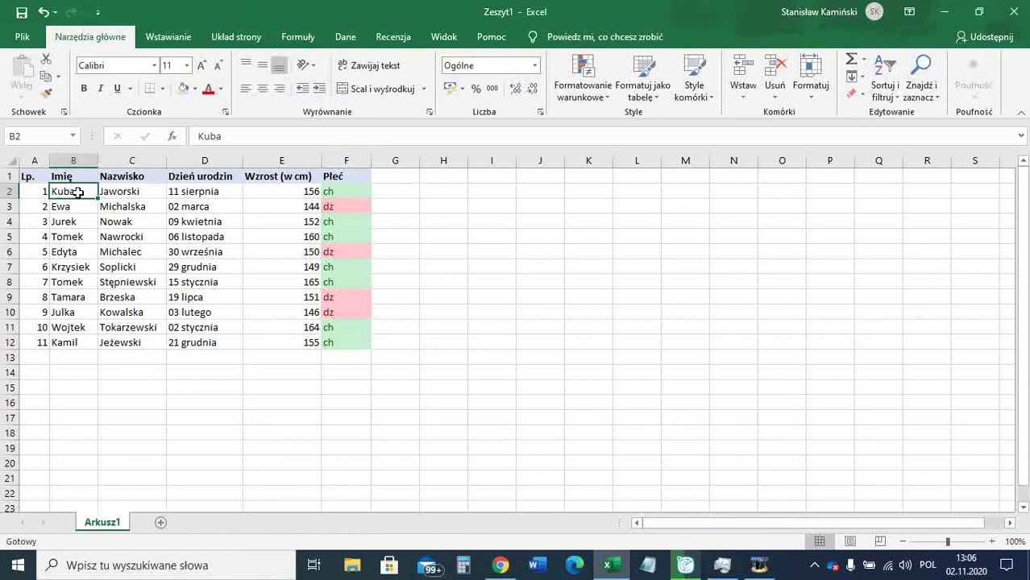
{"action": "left_click", "coordinate": [110, 193]}
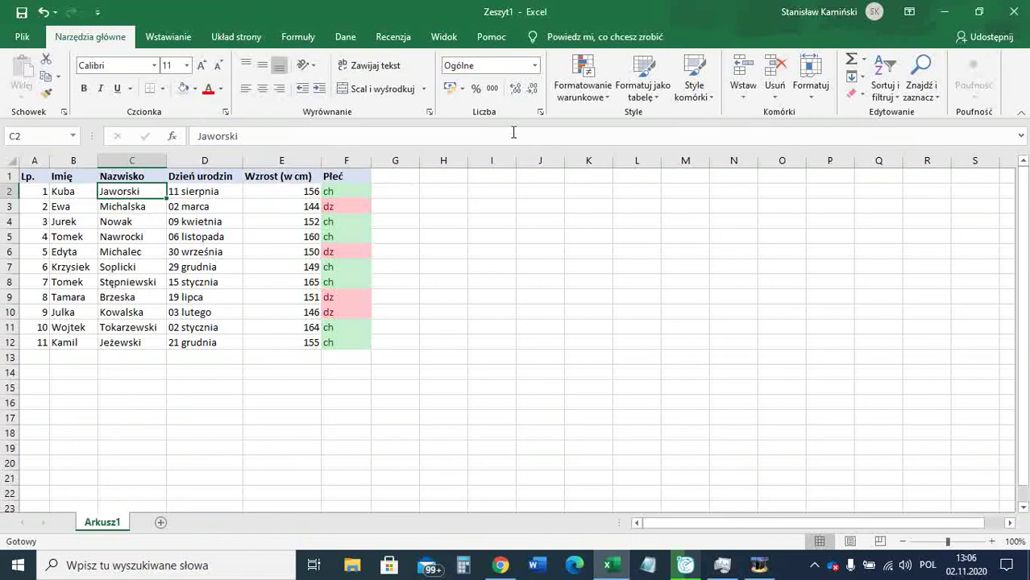
Sort the table A to Z by the Nazwisko column.
{"action": "left_click", "coordinate": [890, 89]}
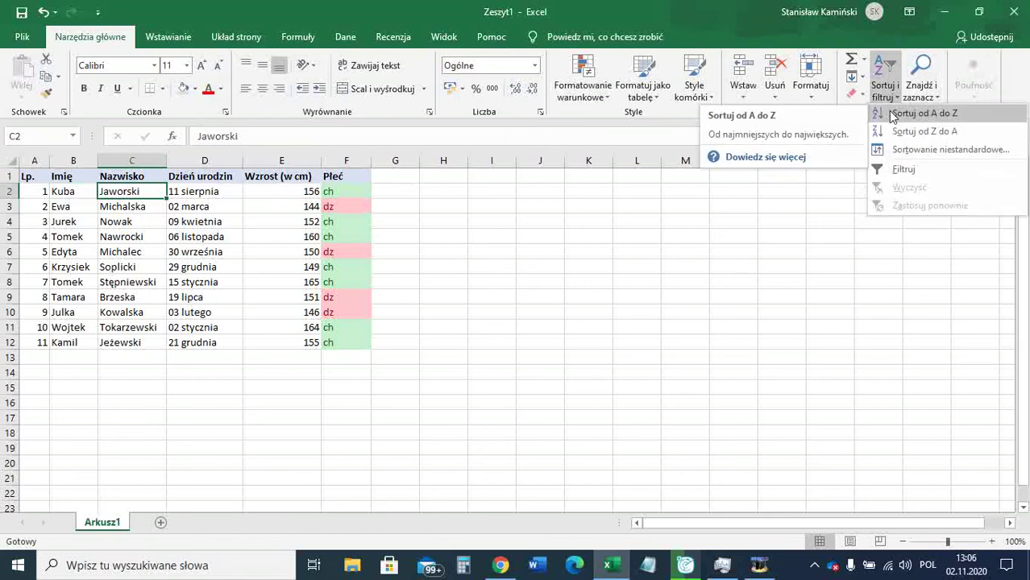
{"action": "left_click", "coordinate": [890, 114]}
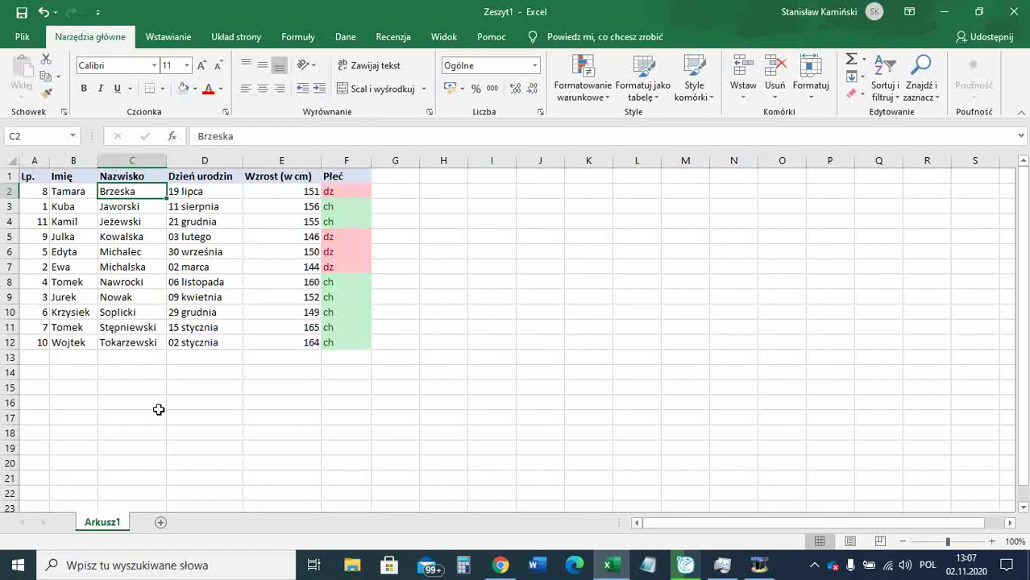
Undo the surname sort and select the student data B2:F12.
{"action": "key", "text": "ctrl+z"}
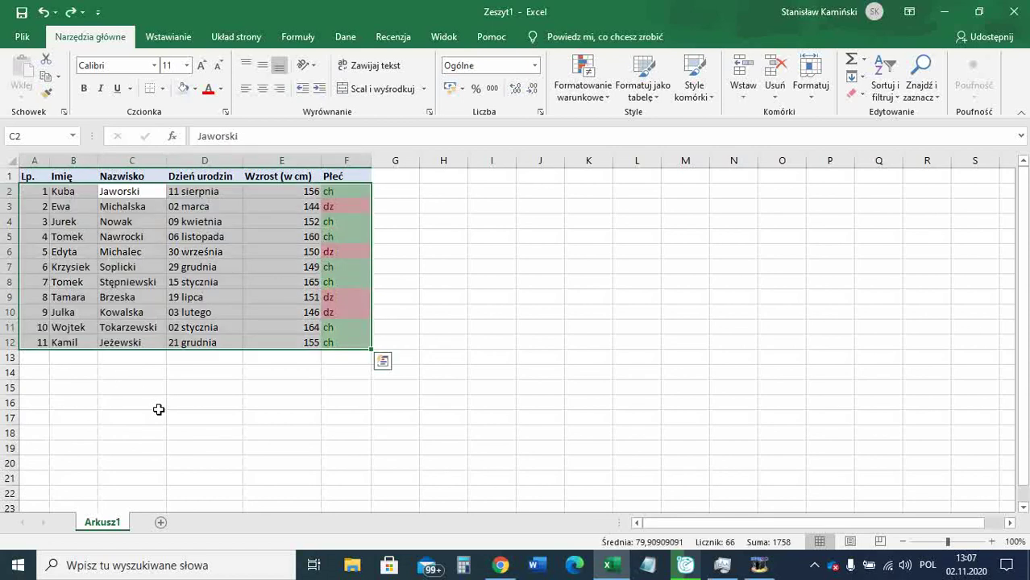
{"action": "left_click", "coordinate": [159, 410]}
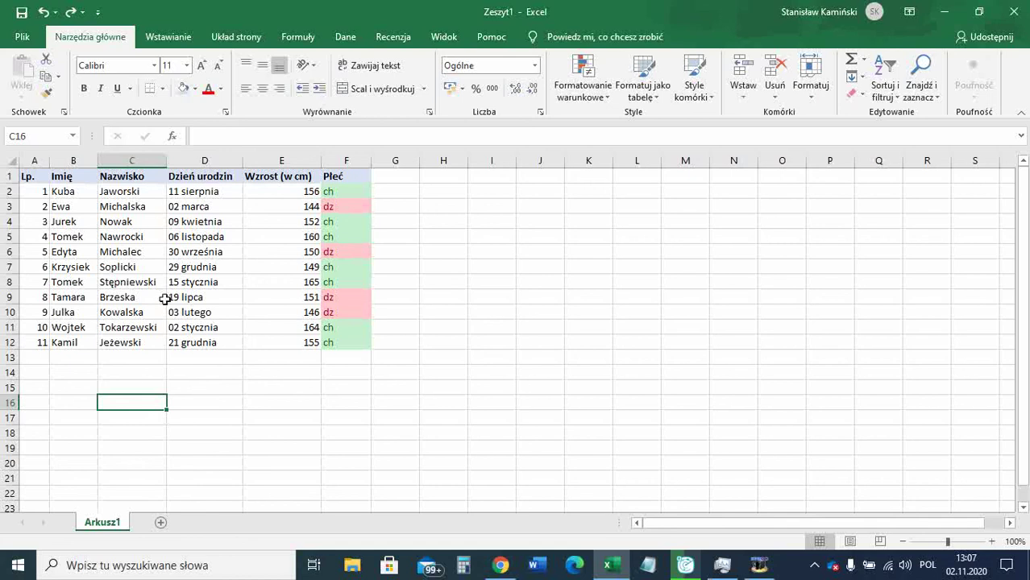
{"action": "left_click", "coordinate": [71, 190]}
{"action": "left_click_drag", "start_coordinate": [119, 202], "coordinate": [332, 344]}
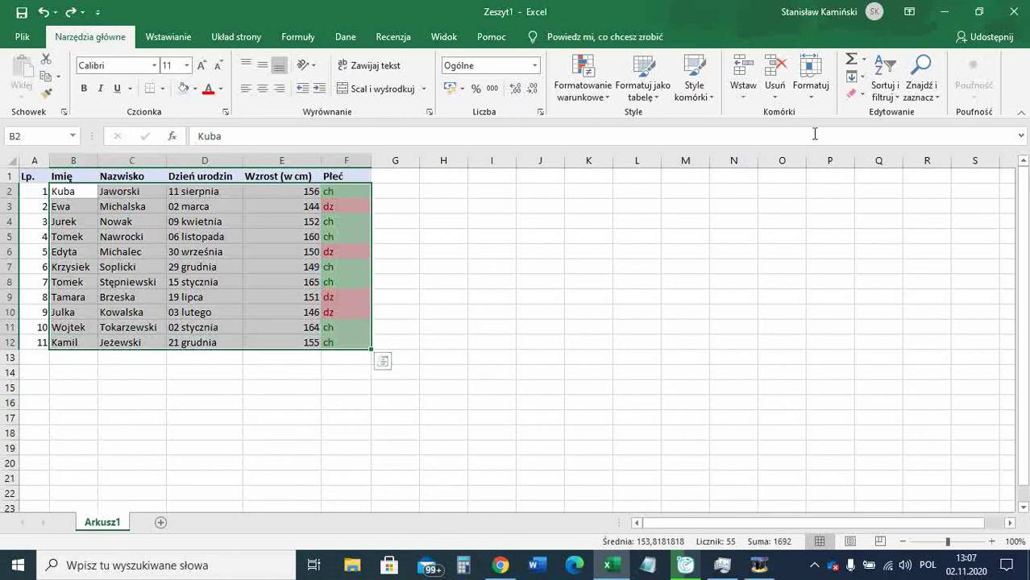
Custom-sort B2:F12 by Nazwisko, A to Z, keeping Lp. numbered 1–11.
{"action": "left_click", "coordinate": [880, 88]}
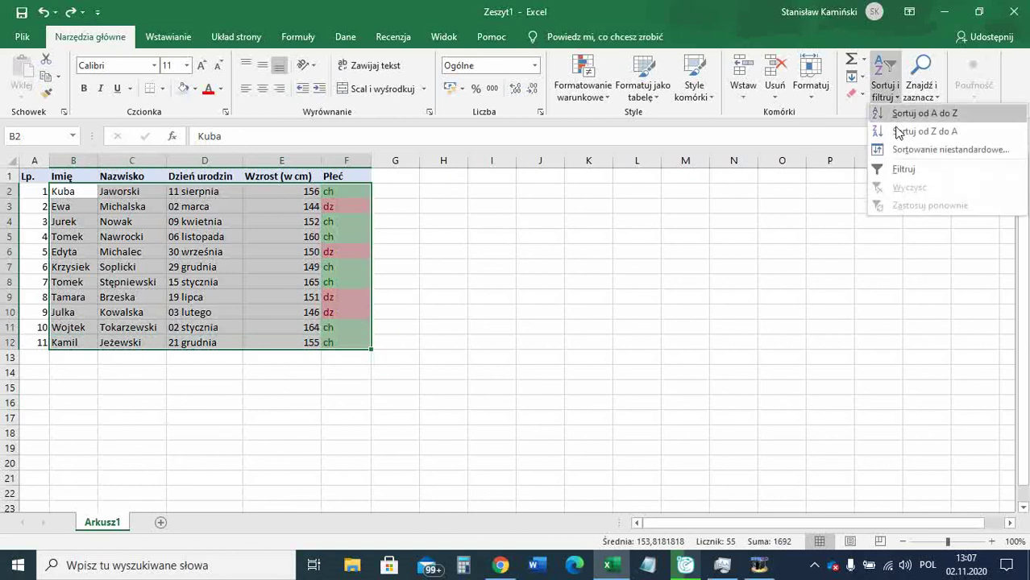
{"action": "left_click", "coordinate": [901, 150]}
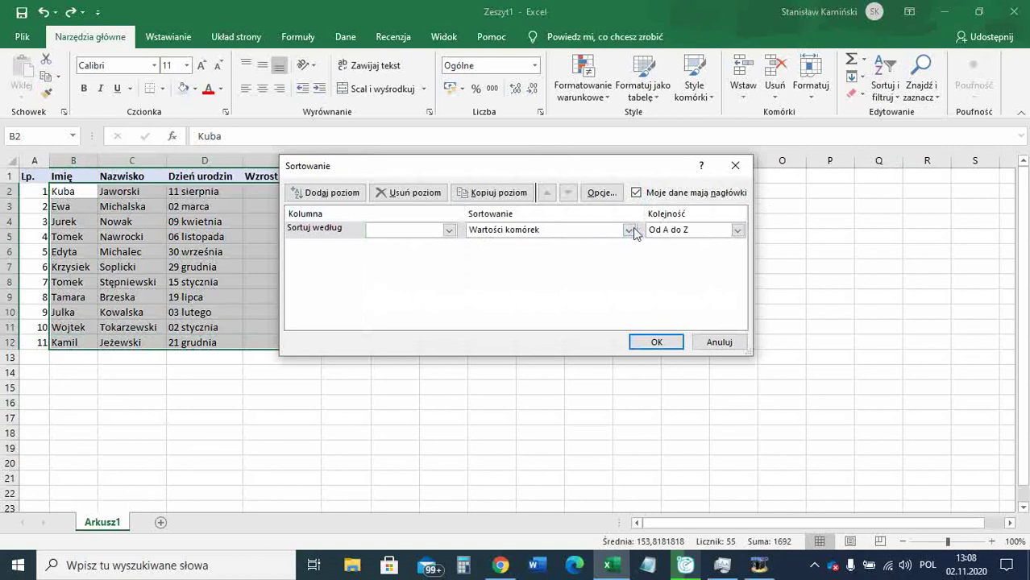
{"action": "left_click", "coordinate": [449, 232]}
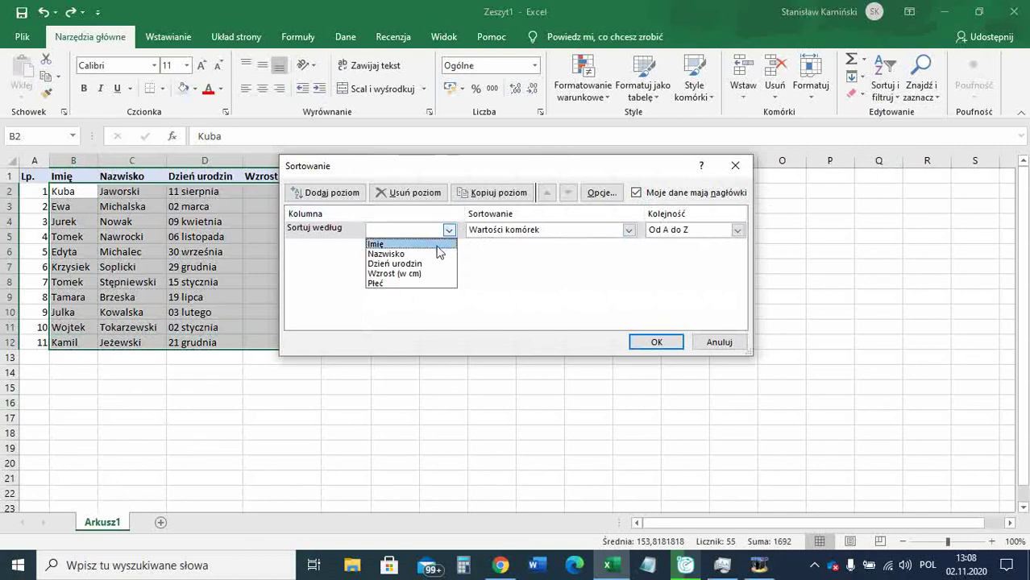
{"action": "left_click", "coordinate": [435, 254]}
{"action": "left_click", "coordinate": [657, 342]}
{"action": "left_click", "coordinate": [583, 368]}
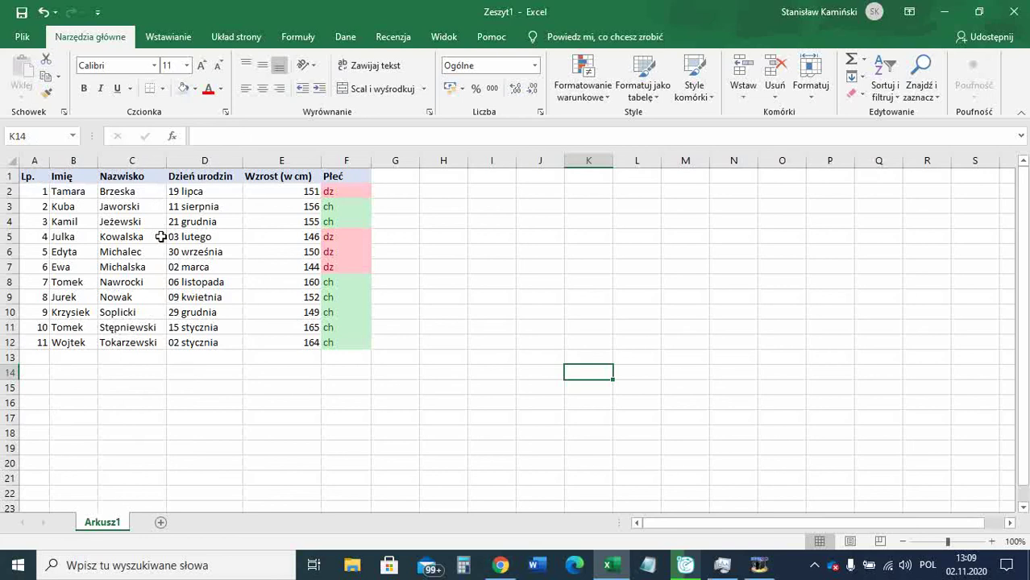
{"action": "left_click_drag", "start_coordinate": [78, 191], "coordinate": [325, 343]}
{"action": "left_click", "coordinate": [885, 85]}
{"action": "left_click", "coordinate": [883, 150]}
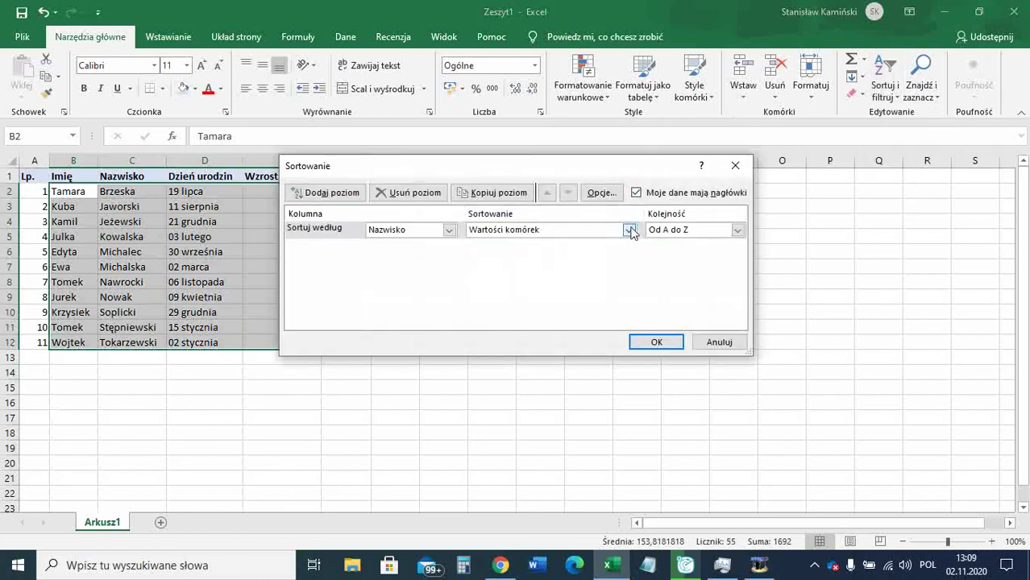
{"action": "left_click", "coordinate": [628, 232]}
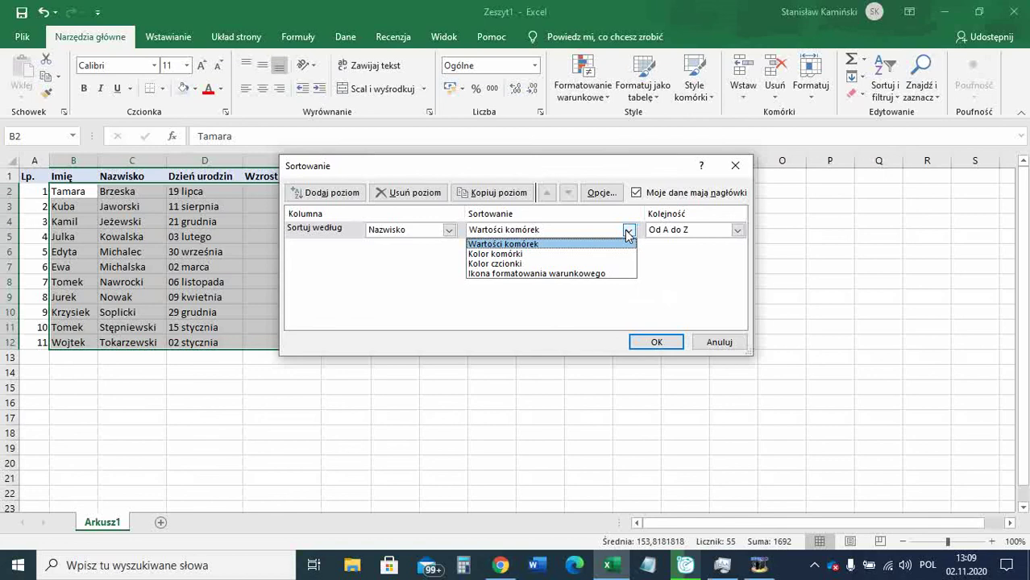
{"action": "left_click", "coordinate": [628, 232]}
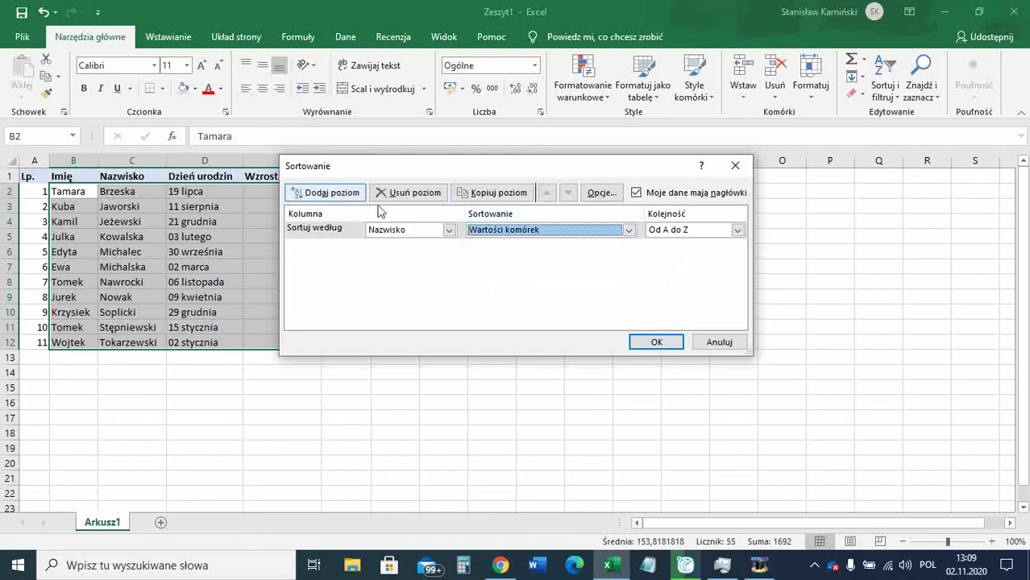
{"action": "left_click", "coordinate": [448, 230]}
{"action": "left_click", "coordinate": [436, 243]}
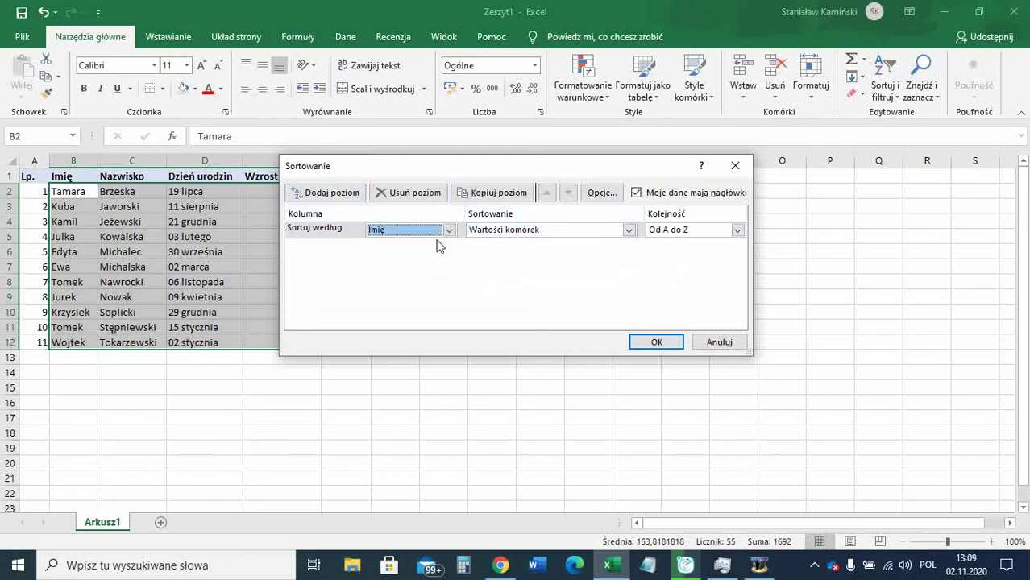
{"action": "left_click", "coordinate": [651, 340]}
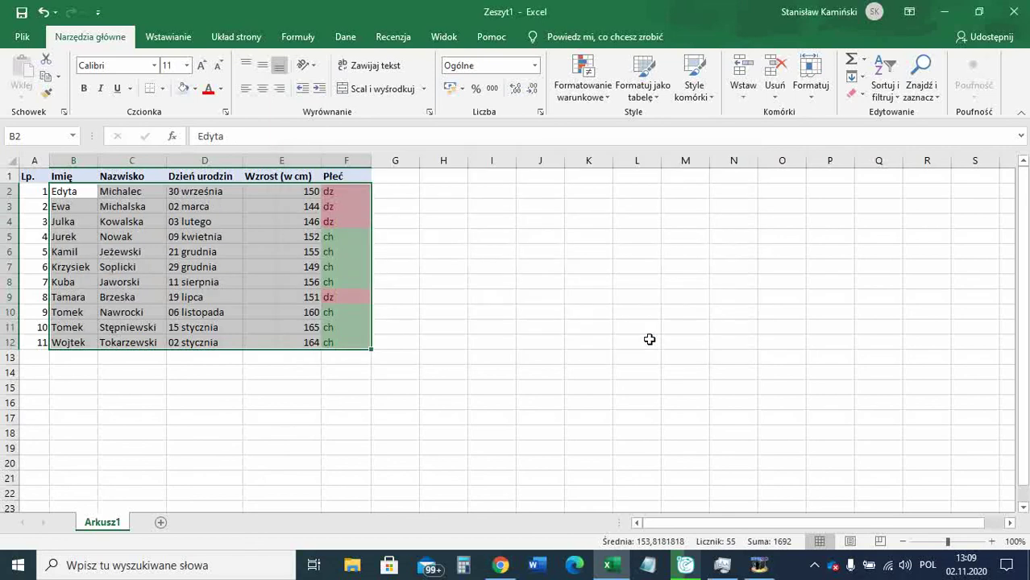
{"action": "key", "text": "ctrl+z"}
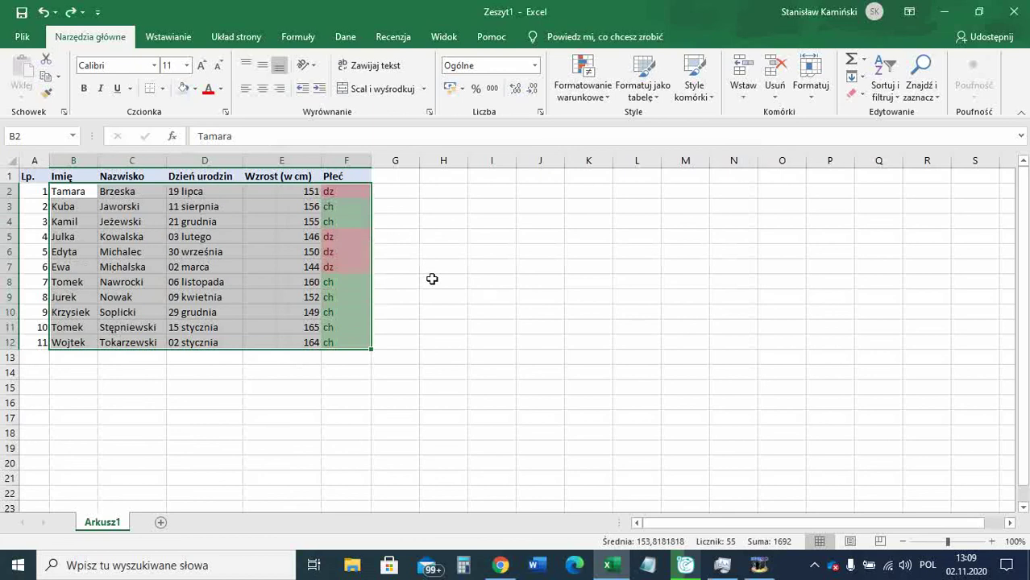
Add Imię as a second custom sort level after Nazwisko and apply it.
{"action": "left_click", "coordinate": [885, 89]}
{"action": "left_click", "coordinate": [888, 150]}
{"action": "left_click", "coordinate": [345, 194]}
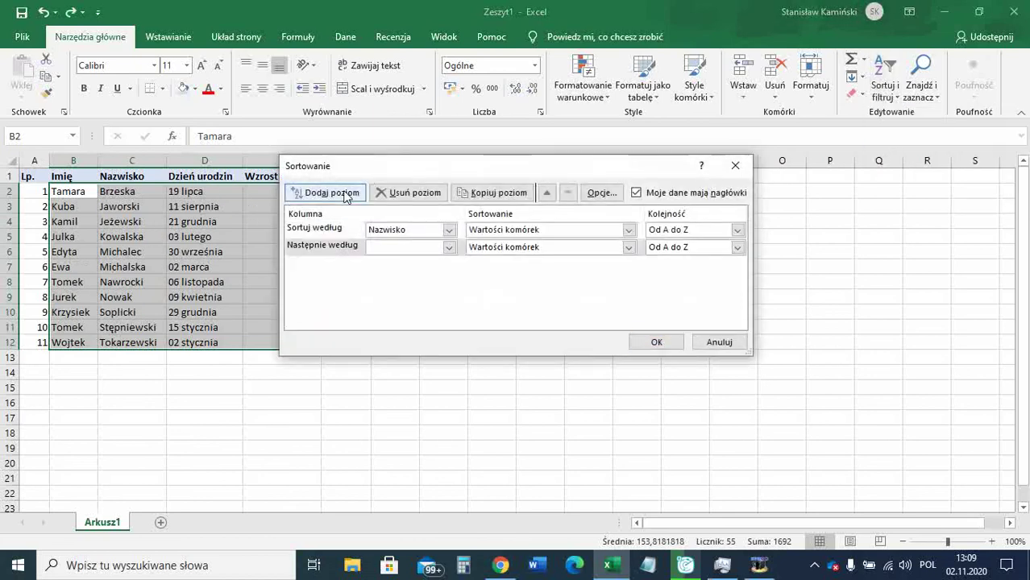
{"action": "left_click", "coordinate": [450, 249]}
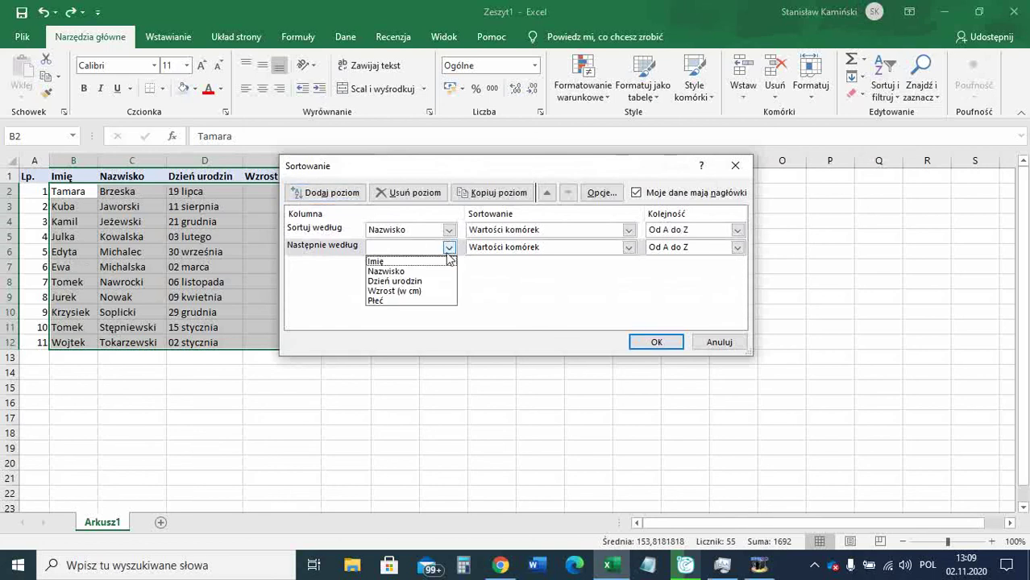
{"action": "left_click", "coordinate": [442, 262]}
{"action": "left_click", "coordinate": [655, 342]}
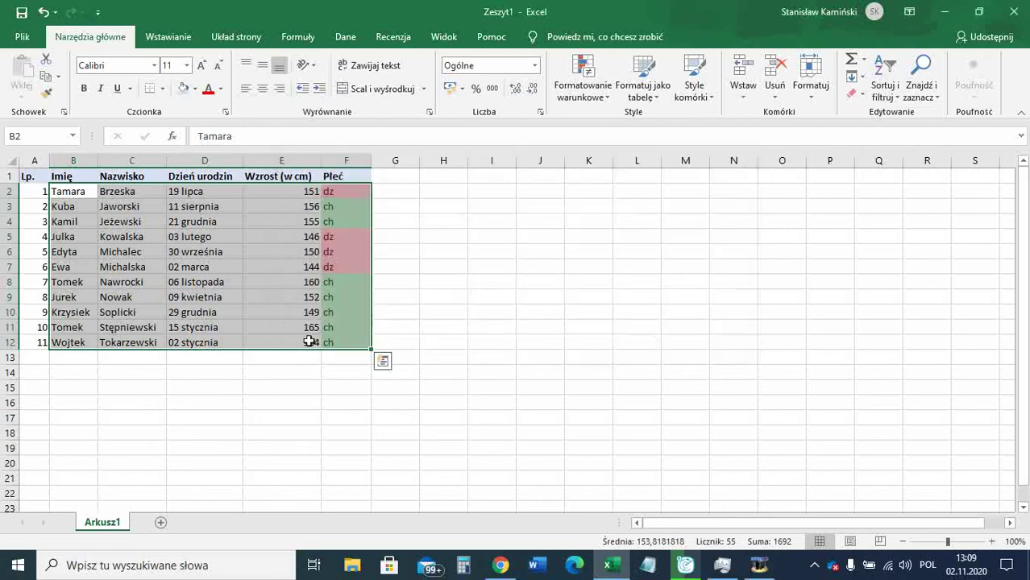
{"action": "left_click", "coordinate": [226, 423]}
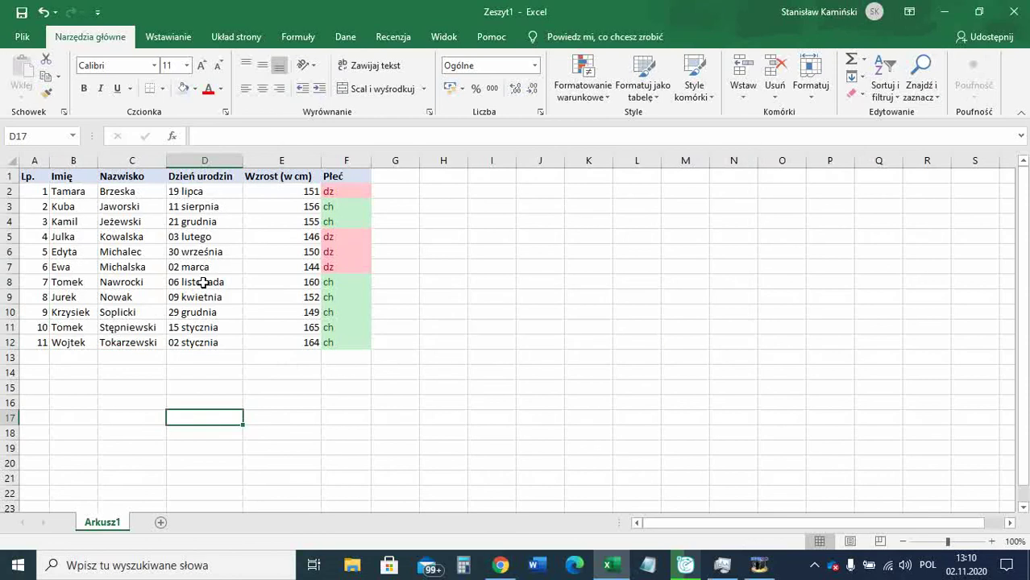
Save As to the Desktop, picking the suggested Ćwiczenie1 file name.
{"action": "left_click", "coordinate": [326, 372]}
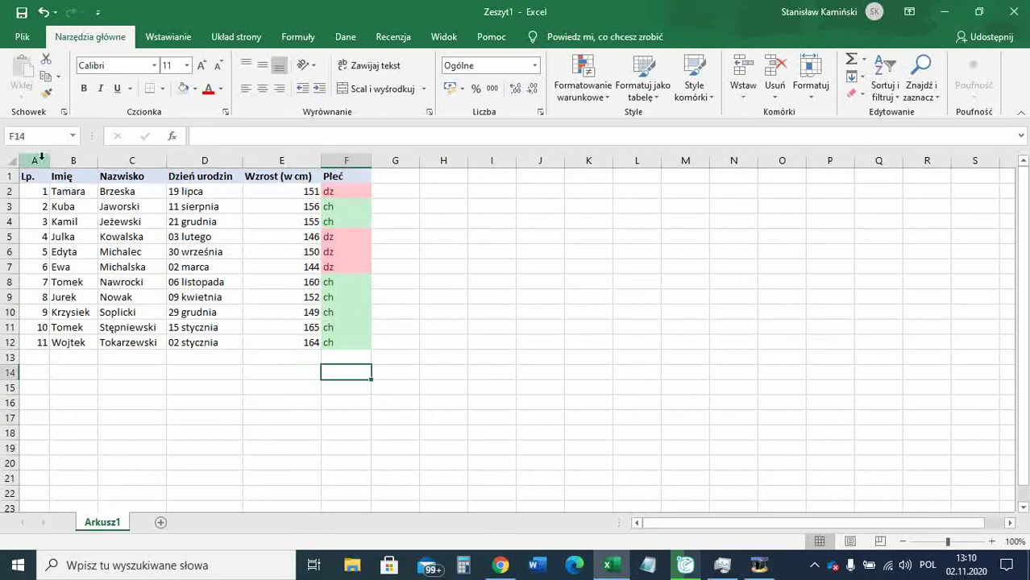
{"action": "left_click", "coordinate": [22, 37]}
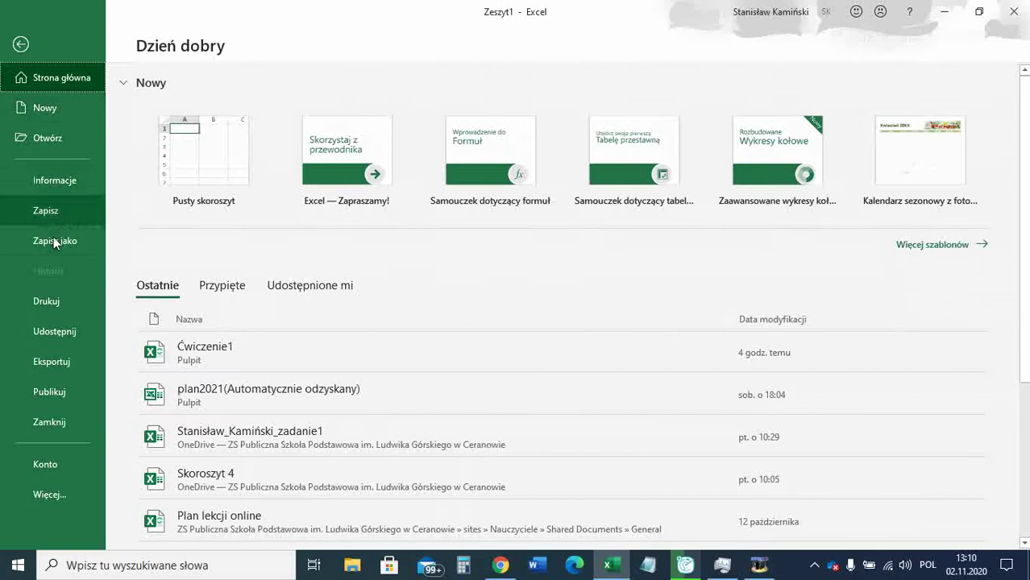
{"action": "left_click", "coordinate": [54, 242]}
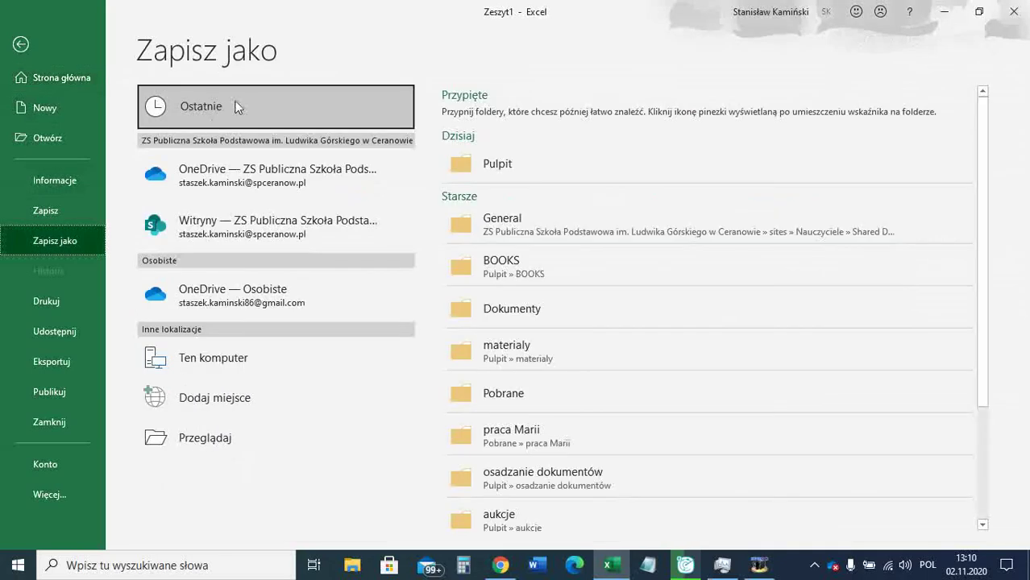
{"action": "left_click", "coordinate": [472, 172]}
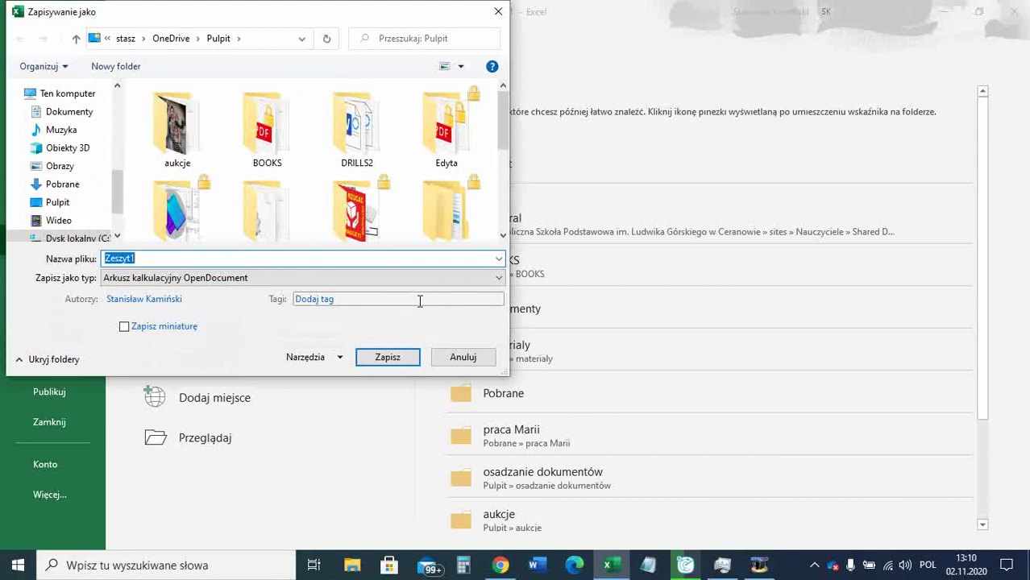
{"action": "type", "text": "Ćwiczenie1_"}
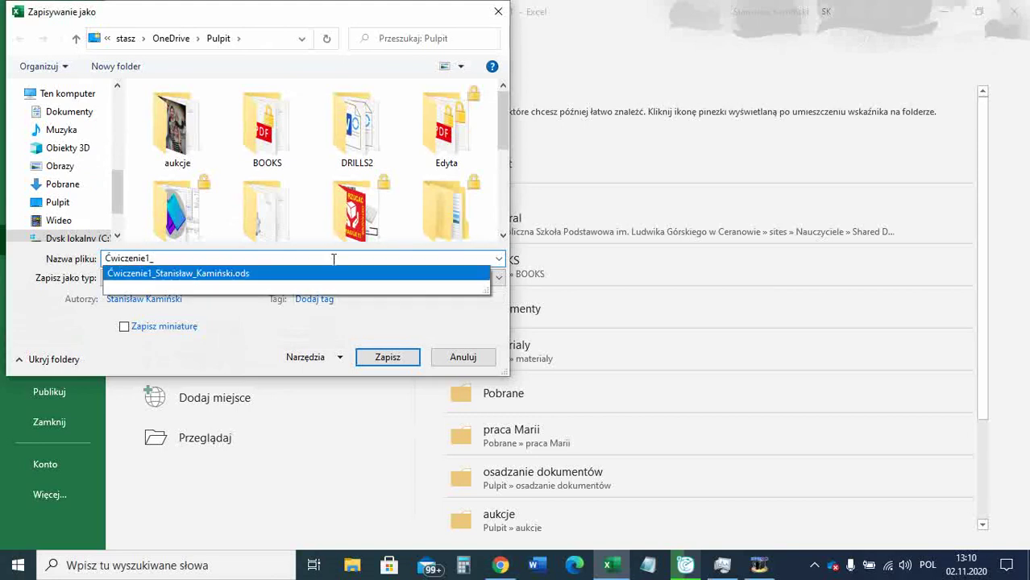
{"action": "left_click", "coordinate": [335, 283]}
Save as Arkusz kalkulacyjny OpenDocument, replacing the existing file and keeping the format.
{"action": "left_click", "coordinate": [336, 282]}
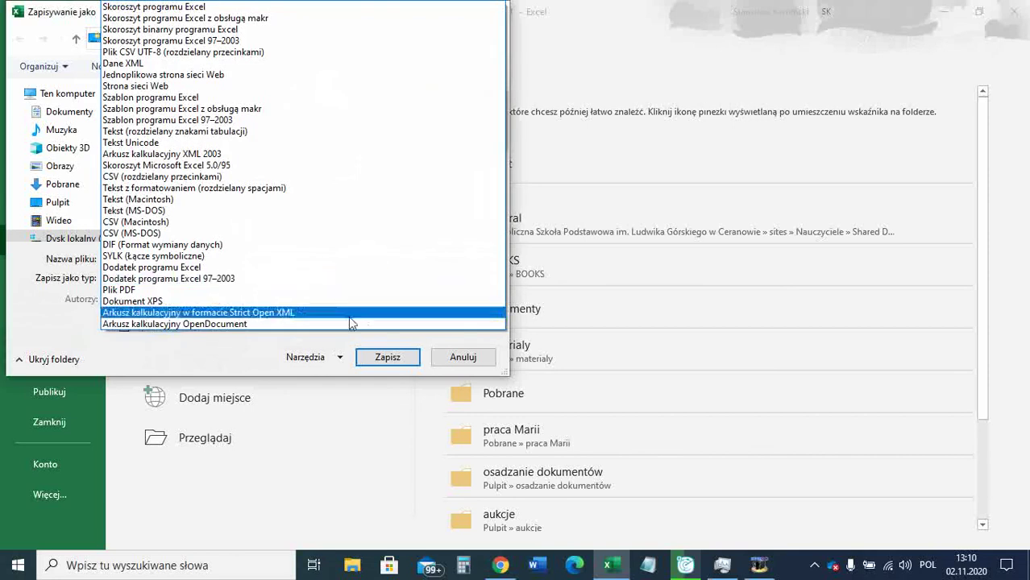
{"action": "left_click", "coordinate": [248, 324]}
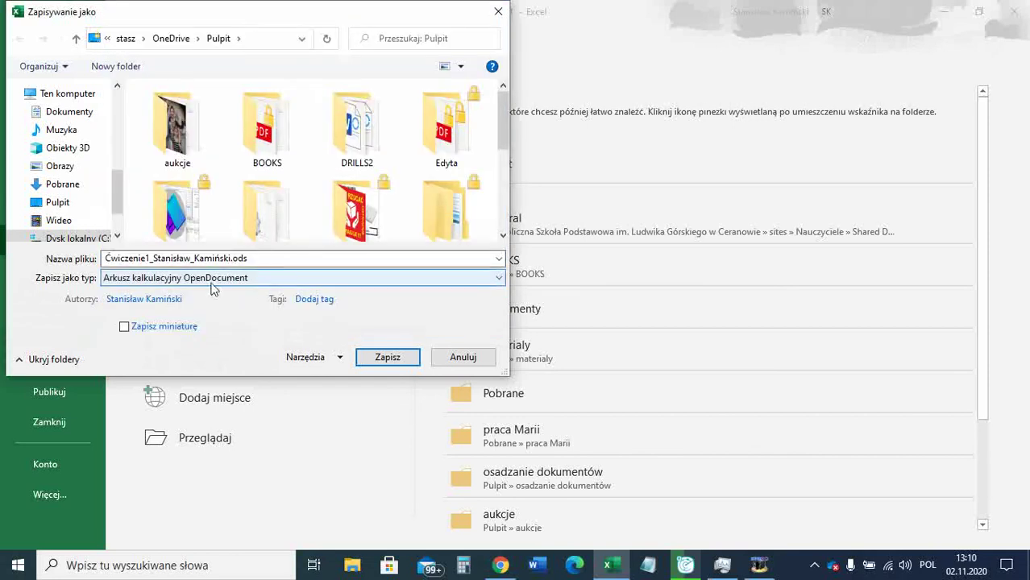
{"action": "left_click", "coordinate": [395, 362]}
{"action": "left_click", "coordinate": [554, 283]}
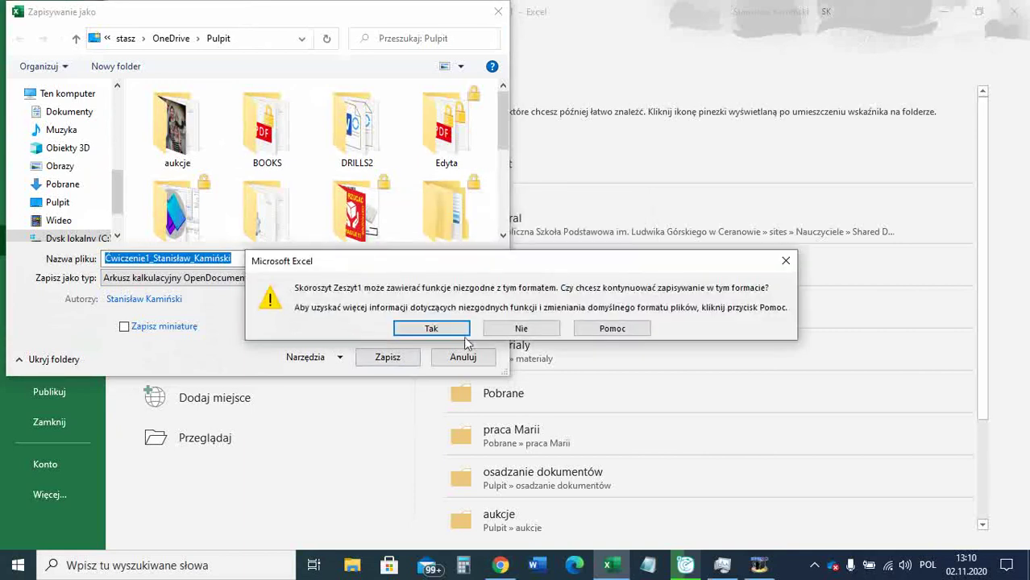
{"action": "left_click", "coordinate": [466, 332]}
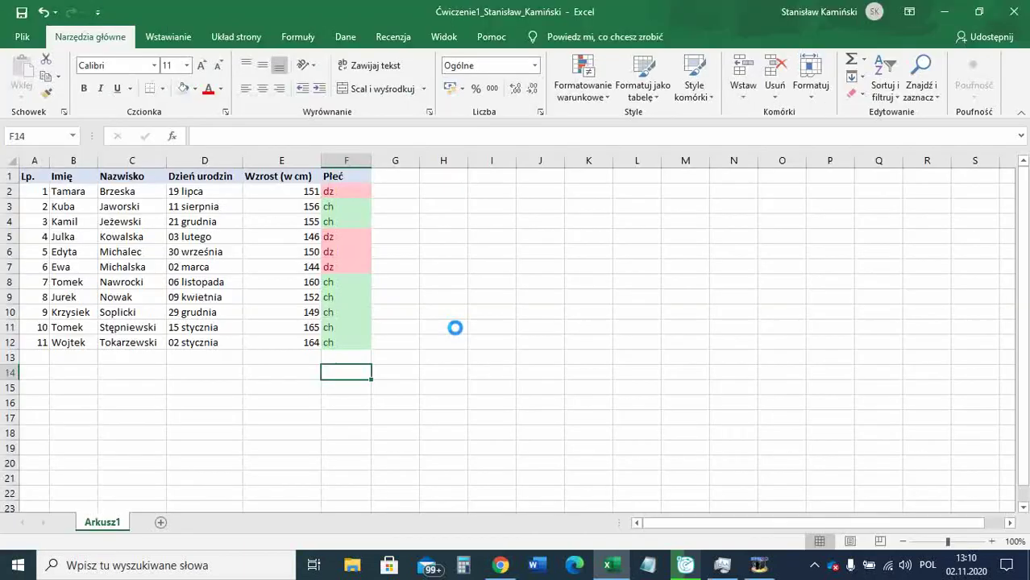
Minimize Excel and bring Chrome forward on the ZS Ceranów #informatyka YouTube tab.
{"action": "left_click", "coordinate": [951, 15]}
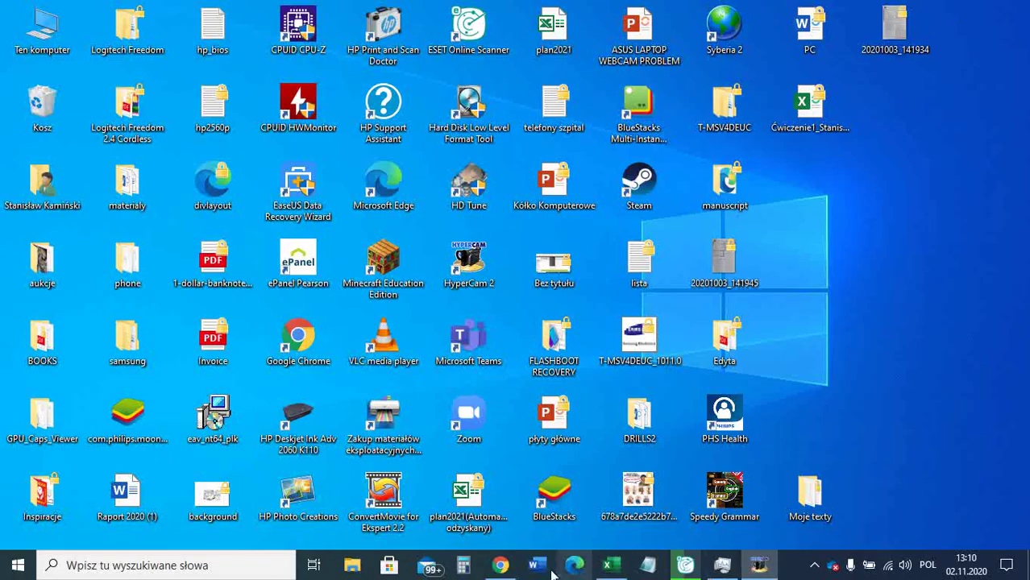
{"action": "left_click", "coordinate": [501, 566]}
{"action": "left_click", "coordinate": [168, 7]}
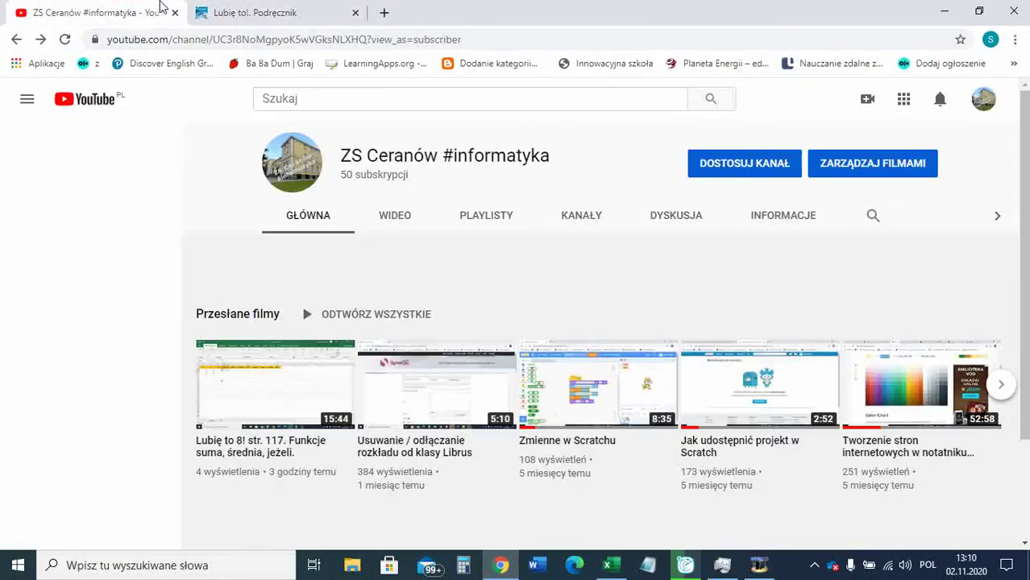
{"action": "left_click", "coordinate": [983, 100]}
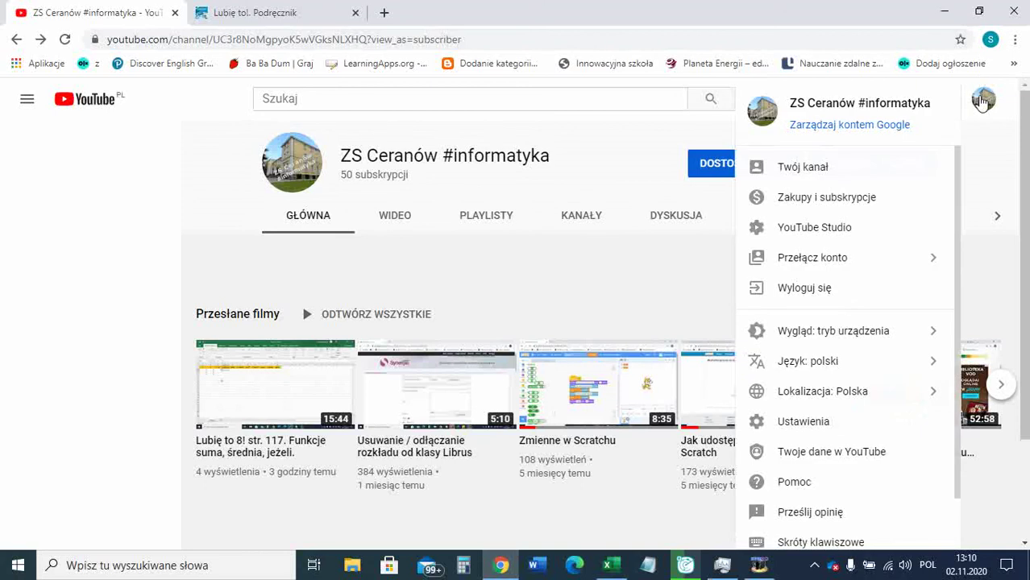
{"action": "left_click", "coordinate": [983, 100]}
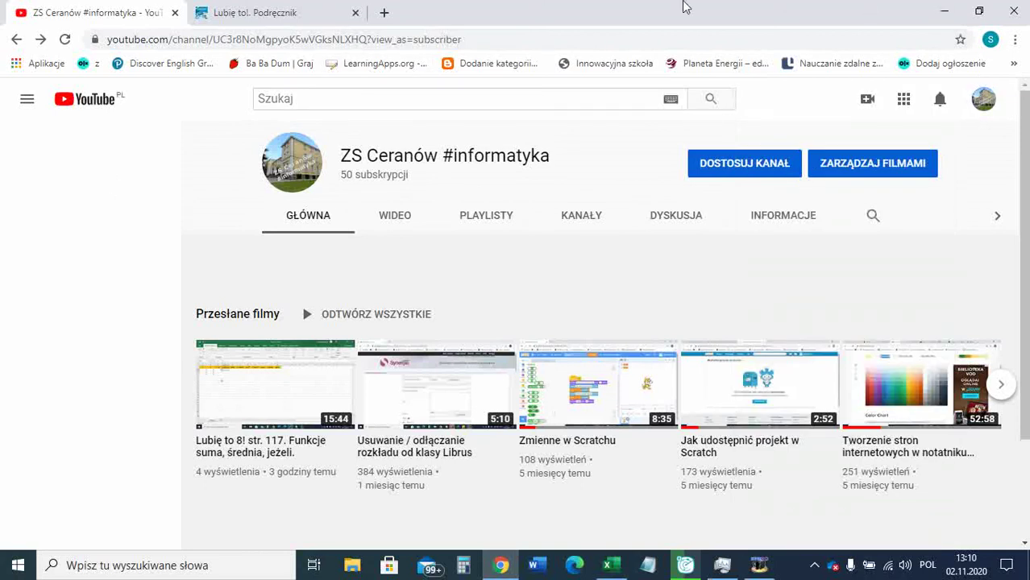
Open an extra new browser tab, leaving its address bar empty.
{"action": "left_click", "coordinate": [385, 12]}
{"action": "type", "text": "in"}
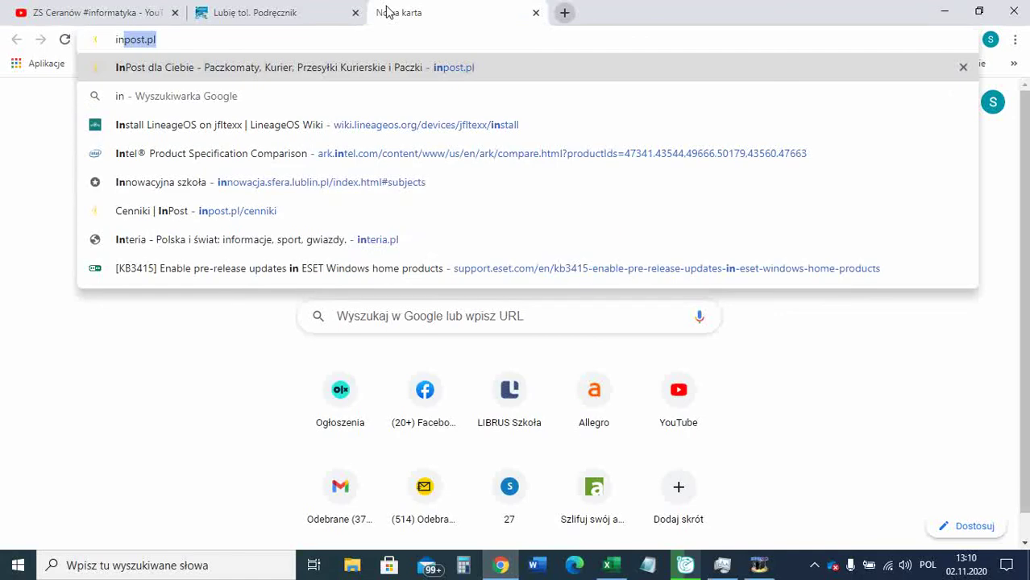
{"action": "key", "text": "BackSpace"}
{"action": "key", "text": "BackSpace"}
{"action": "type", "text": "dod"}
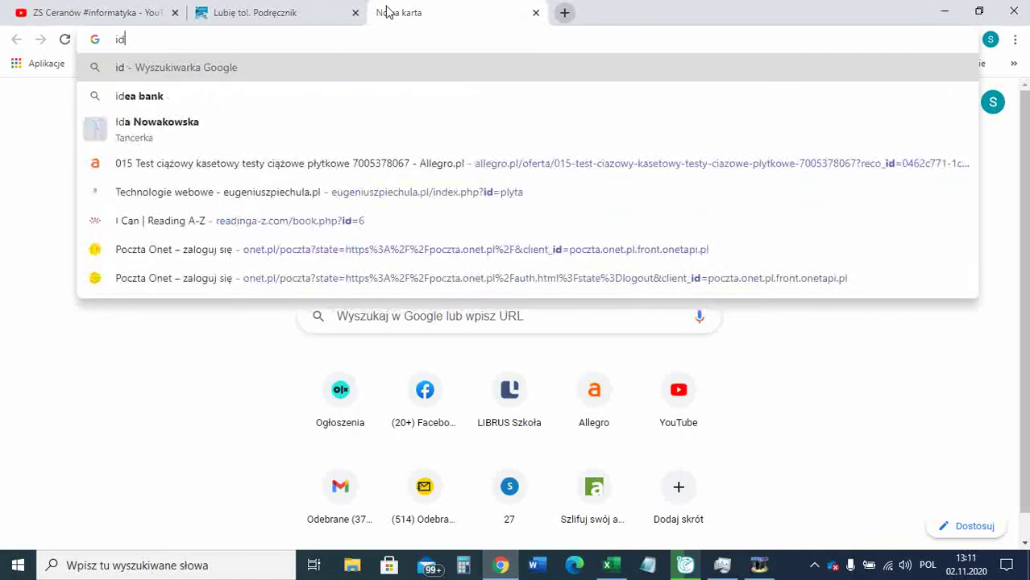
{"action": "key", "text": "BackSpace"}
{"action": "key", "text": "BackSpace"}
{"action": "key", "text": "BackSpace"}
{"action": "key", "text": "BackSpace"}
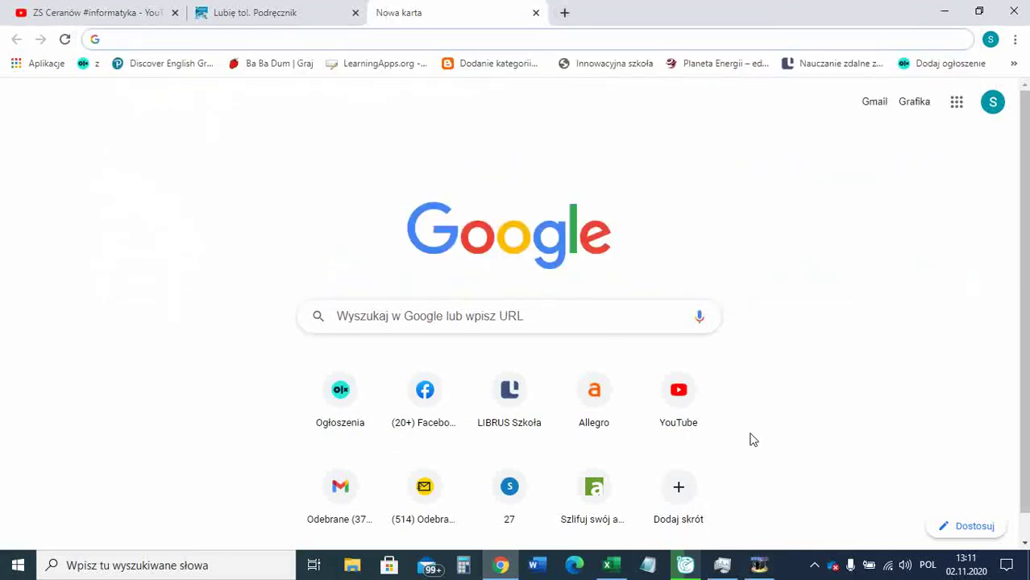
Check the Google account panel and the Lubię to! tab, then return to the YouTube channel.
{"action": "left_click", "coordinate": [992, 102]}
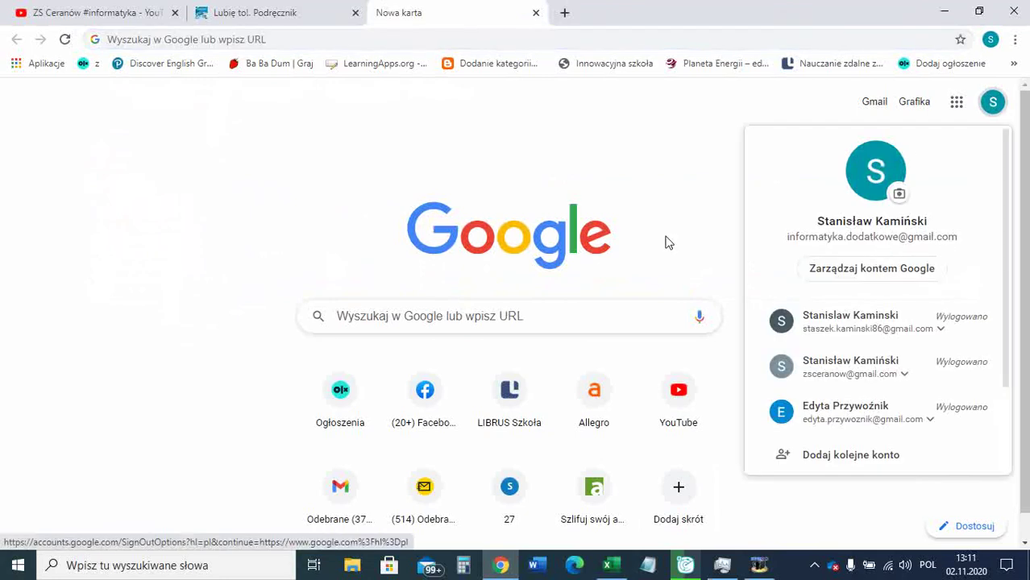
{"action": "left_click", "coordinate": [677, 204]}
{"action": "left_click", "coordinate": [288, 10]}
{"action": "left_click", "coordinate": [113, 10]}
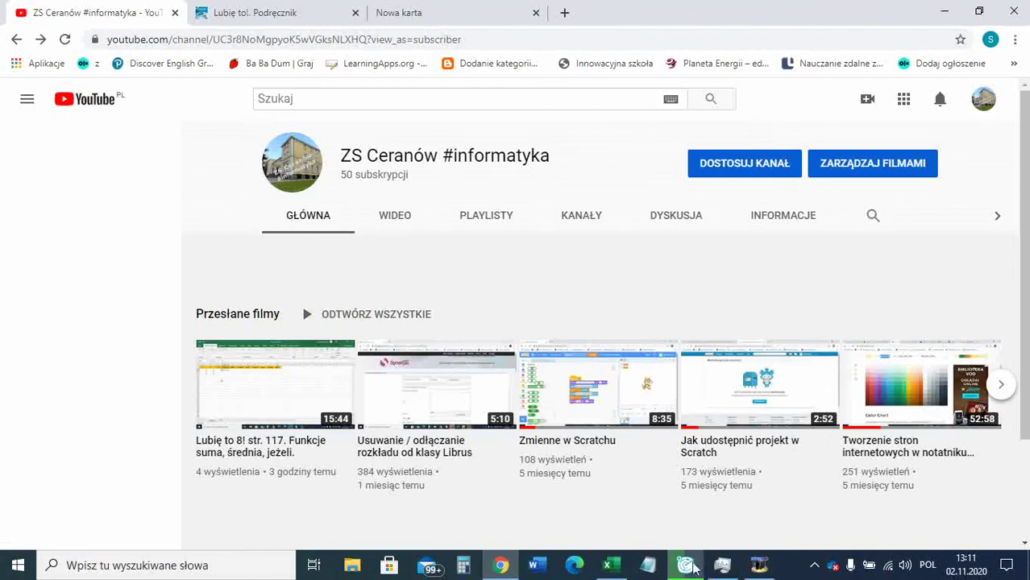
{"action": "mouse_move", "coordinate": [686, 566]}
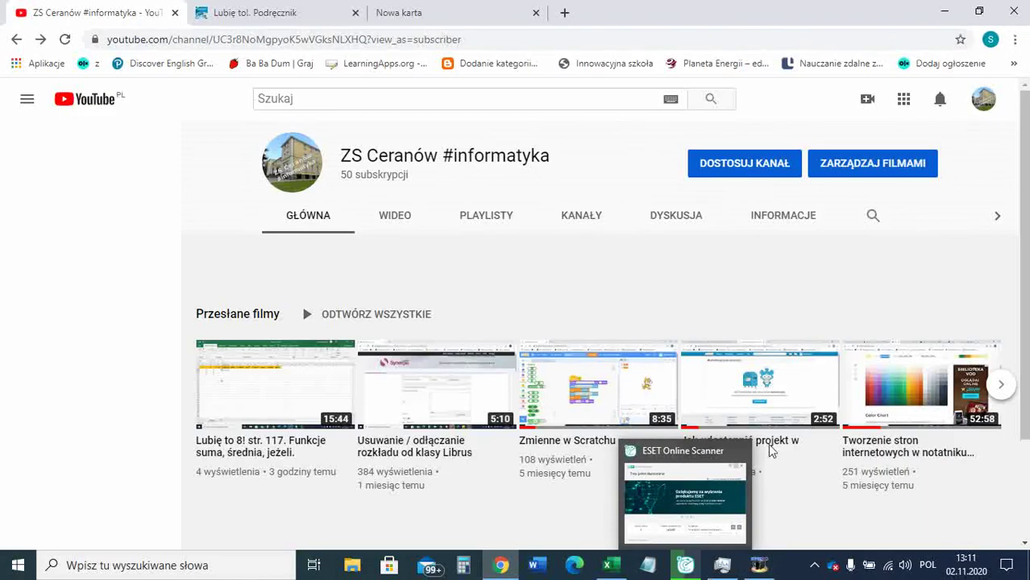